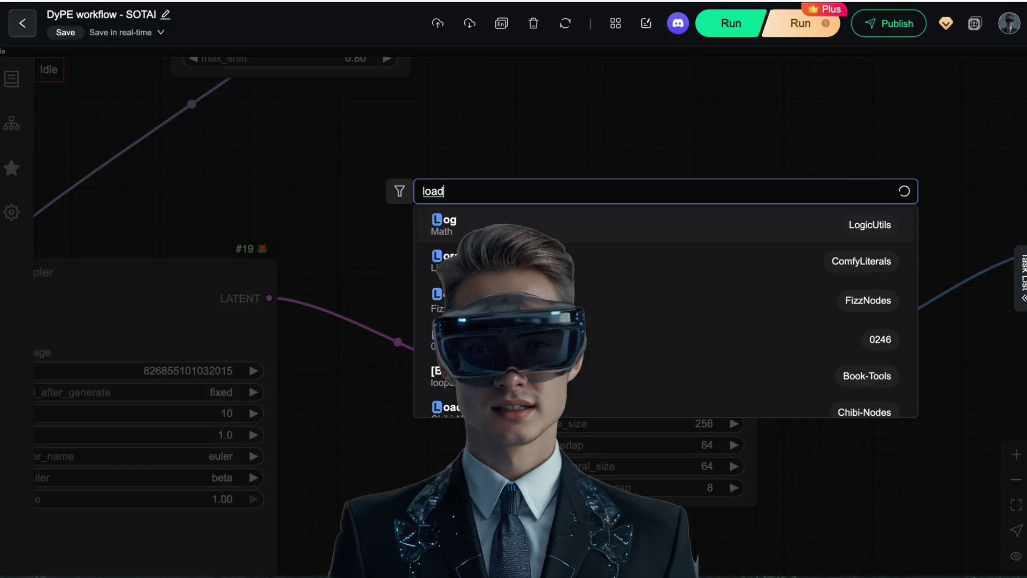
Step: Add a Load VAE node set to ae.safetensors and wire it into VAE Decode (Tiled)'s vae input
{"action": "type", "text": "vae"}
{"action": "key", "text": "Return"}
{"action": "left_click", "coordinate": [604, 227]}
{"action": "type", "text": "ae.sa"}
{"action": "left_click", "coordinate": [669, 276]}
{"action": "left_click_drag", "start_coordinate": [669, 182], "coordinate": [618, 190]}
{"action": "left_click_drag", "start_coordinate": [743, 214], "coordinate": [527, 405]}
Step: Frame and zoom the Save Image preview to inspect the 3072×3072 result
{"action": "left_click_drag", "start_coordinate": [874, 332], "coordinate": [404, 208]}
{"action": "scroll", "coordinate": [404, 208], "scroll_direction": "down", "scroll_amount": 3}
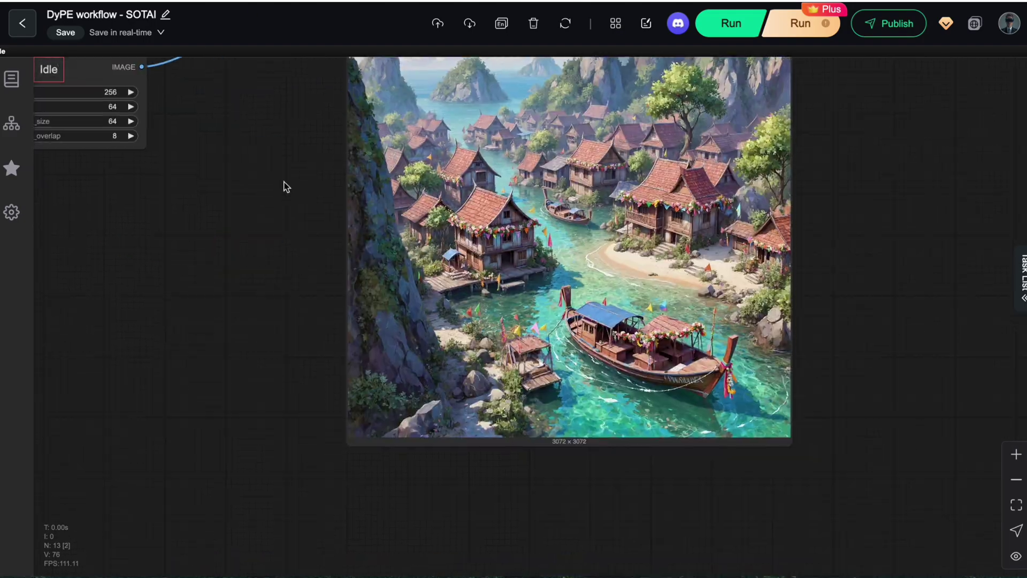
{"action": "scroll", "coordinate": [294, 262], "scroll_direction": "up", "scroll_amount": 6}
{"action": "scroll", "coordinate": [569, 516], "scroll_direction": "down", "scroll_amount": 2}
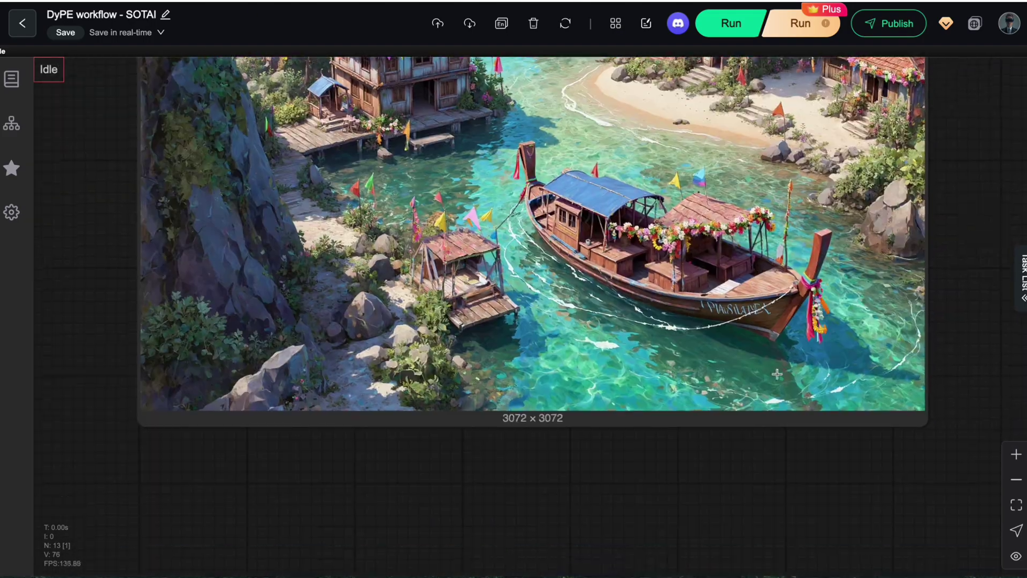
{"action": "scroll", "coordinate": [890, 296], "scroll_direction": "down", "scroll_amount": 4}
{"action": "left_click_drag", "start_coordinate": [897, 355], "coordinate": [890, 350]}
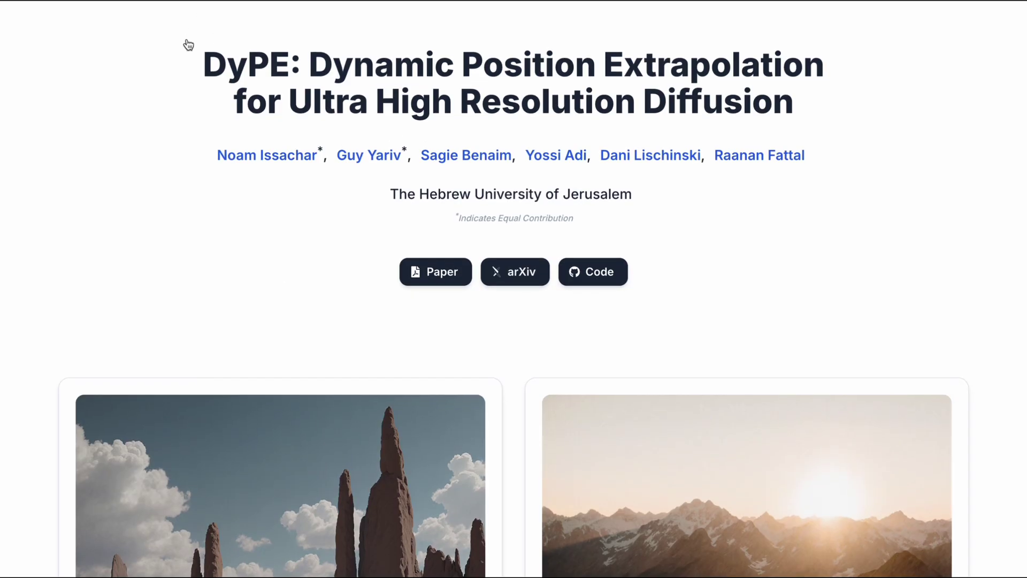
Step: Highlight the DyPE paper title and the university affiliation line on the project page
{"action": "left_click_drag", "start_coordinate": [194, 71], "coordinate": [833, 119]}
{"action": "left_click", "coordinate": [812, 223]}
{"action": "left_click_drag", "start_coordinate": [633, 197], "coordinate": [390, 186]}
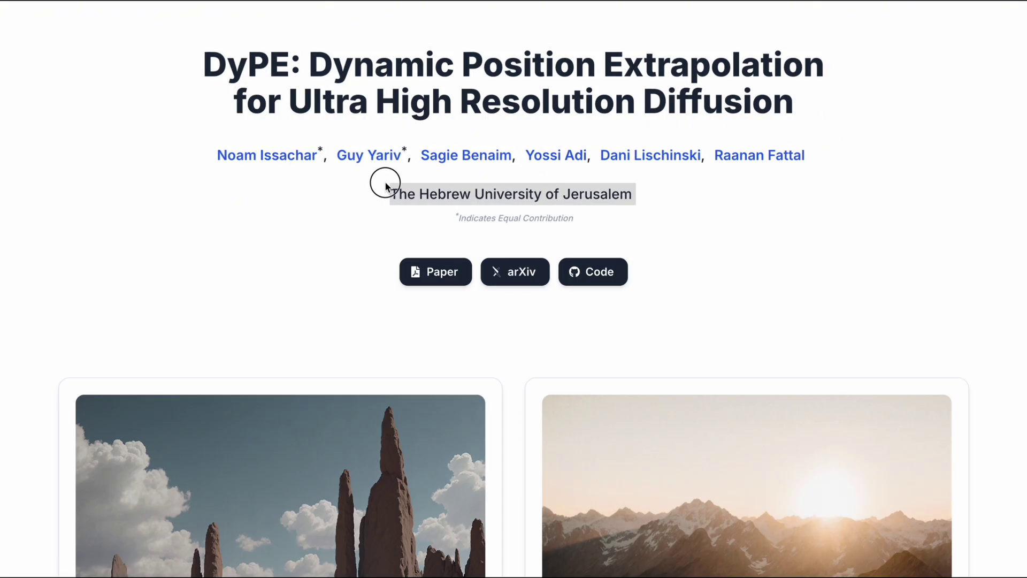
{"action": "left_click", "coordinate": [682, 231]}
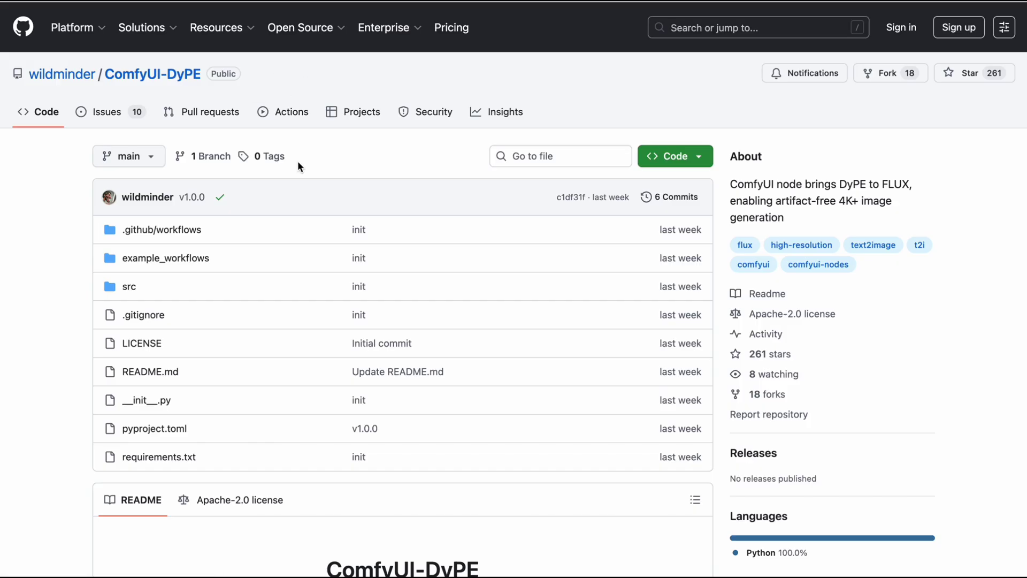
Step: Highlight the ComfyUI-DyPE heading at the top of the README
{"action": "scroll", "coordinate": [297, 163], "scroll_direction": "down", "scroll_amount": 3}
{"action": "triple_click", "coordinate": [347, 428]}
{"action": "scroll", "coordinate": [323, 328], "scroll_direction": "up", "scroll_amount": 3}
{"action": "mouse_move", "coordinate": [62, 74]}
Step: Scroll to Getting Started and highlight its heading and the manual clone installation steps
{"action": "scroll", "coordinate": [409, 203], "scroll_direction": "down", "scroll_amount": 15}
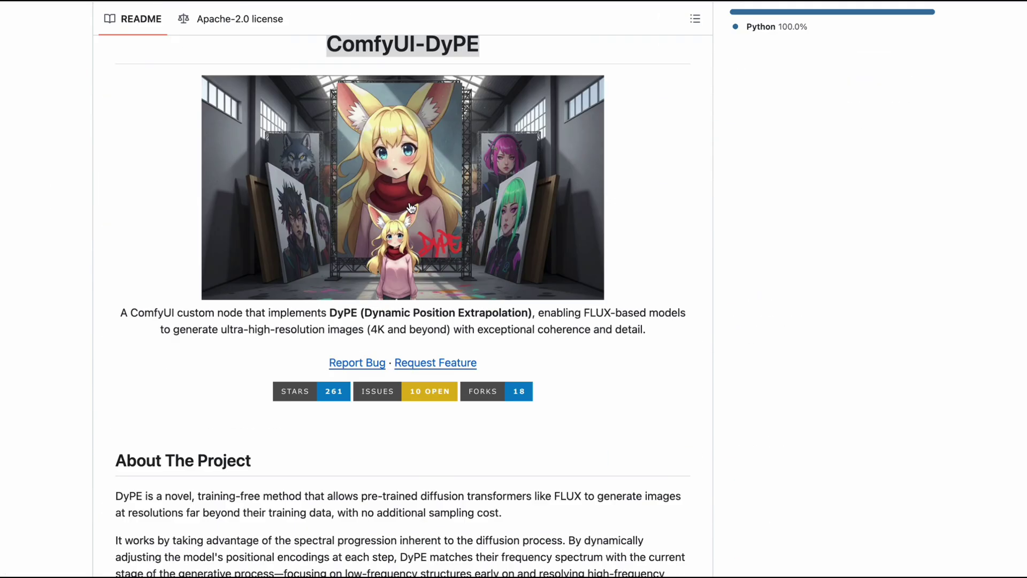
{"action": "scroll", "coordinate": [411, 208], "scroll_direction": "down", "scroll_amount": 10}
{"action": "scroll", "coordinate": [409, 206], "scroll_direction": "down", "scroll_amount": 1}
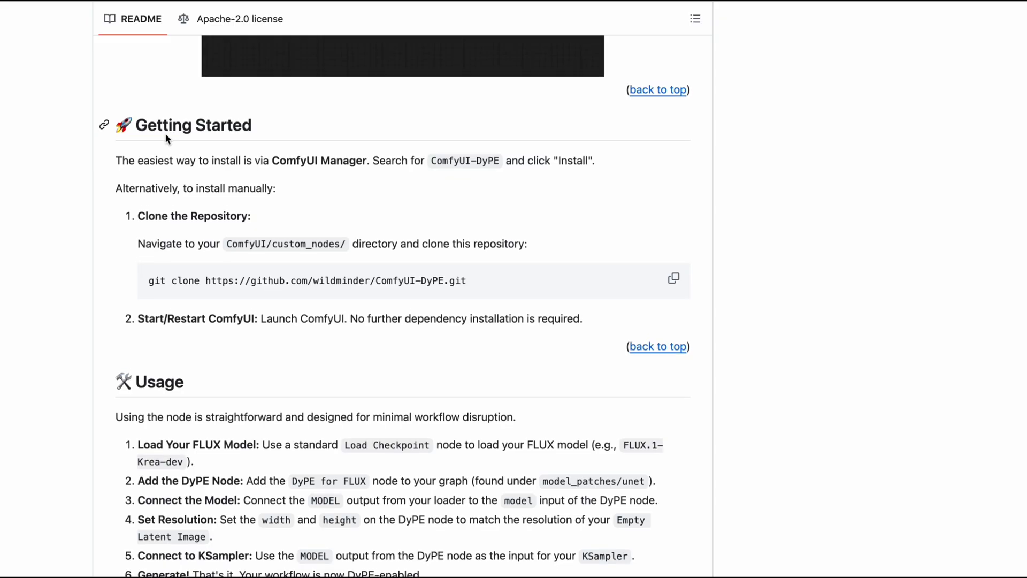
{"action": "triple_click", "coordinate": [187, 125]}
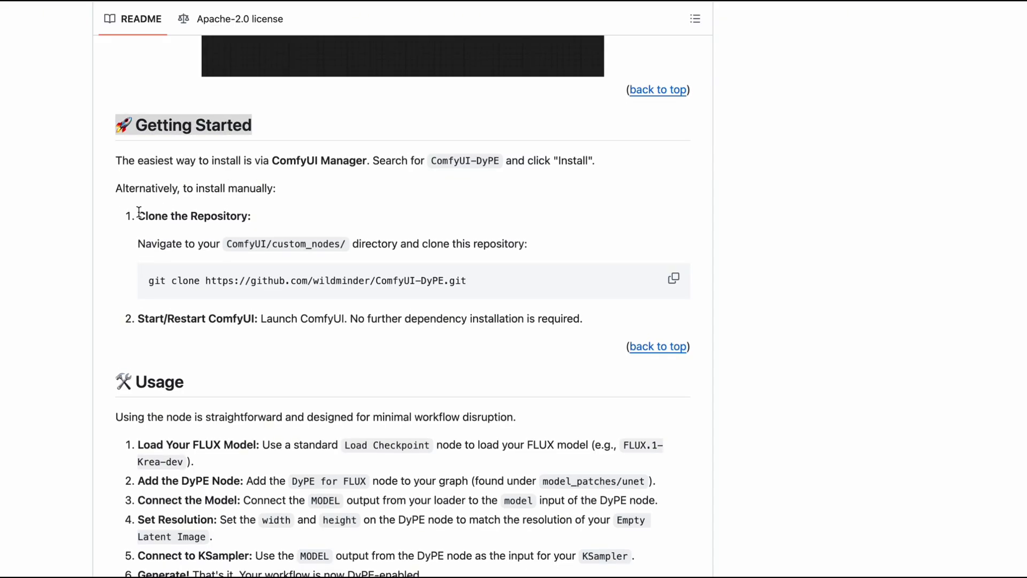
{"action": "mouse_move", "coordinate": [138, 214]}
{"action": "left_mouse_down"}
{"action": "mouse_move", "coordinate": [198, 212]}
{"action": "mouse_move", "coordinate": [587, 314]}
{"action": "left_mouse_up"}
{"action": "left_click", "coordinate": [538, 171]}
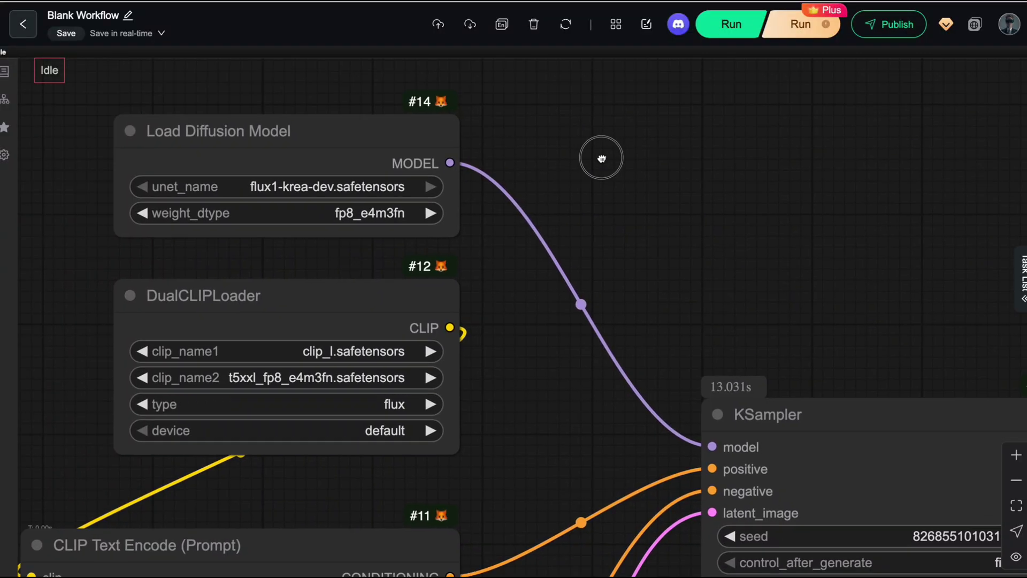
{"action": "left_click_drag", "start_coordinate": [601, 155], "coordinate": [575, 154]}
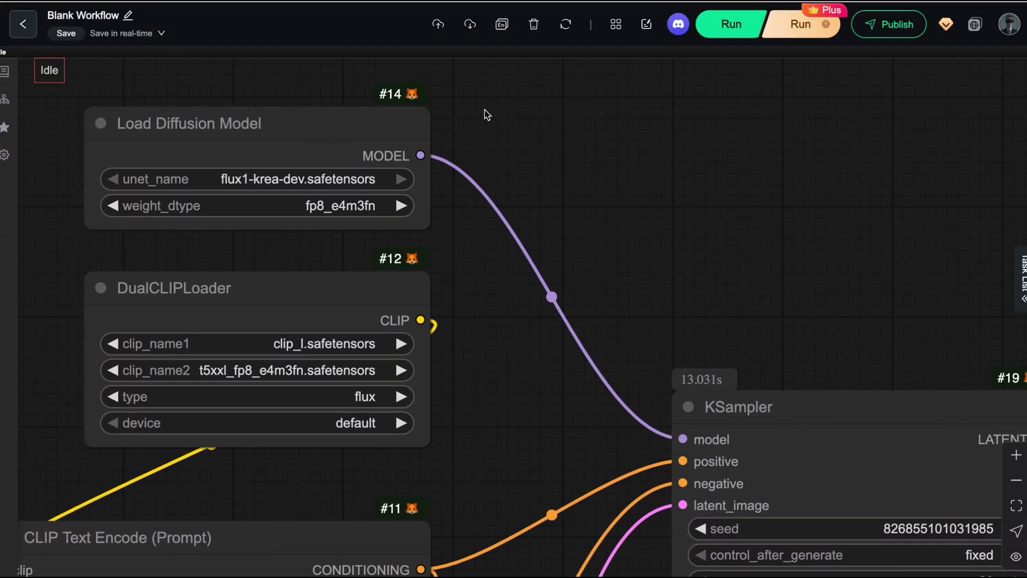
Step: Inspect the Load Diffusion Model and DualCLIPLoader nodes while framing the graph
{"action": "left_click", "coordinate": [367, 145]}
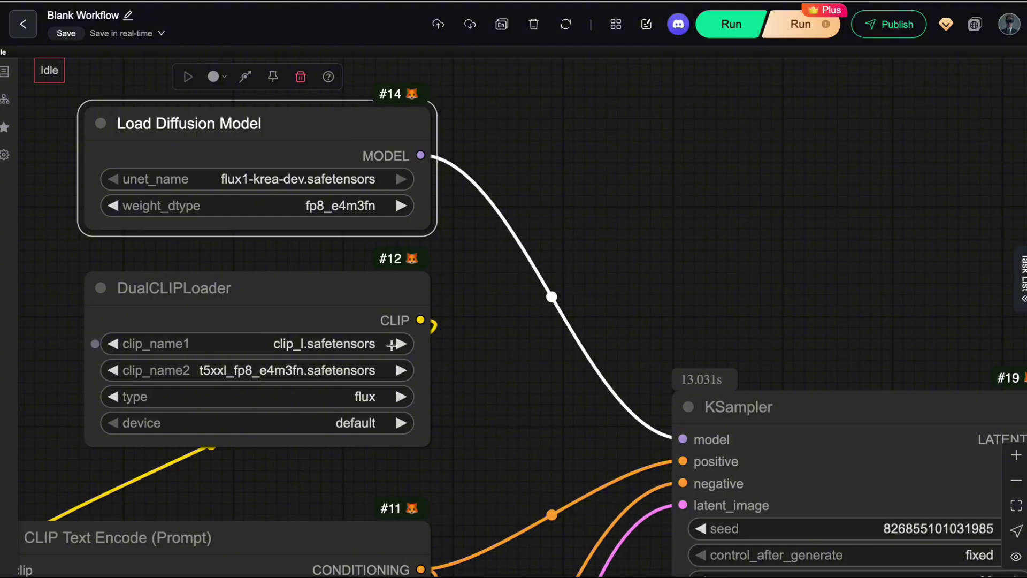
{"action": "left_click", "coordinate": [373, 298]}
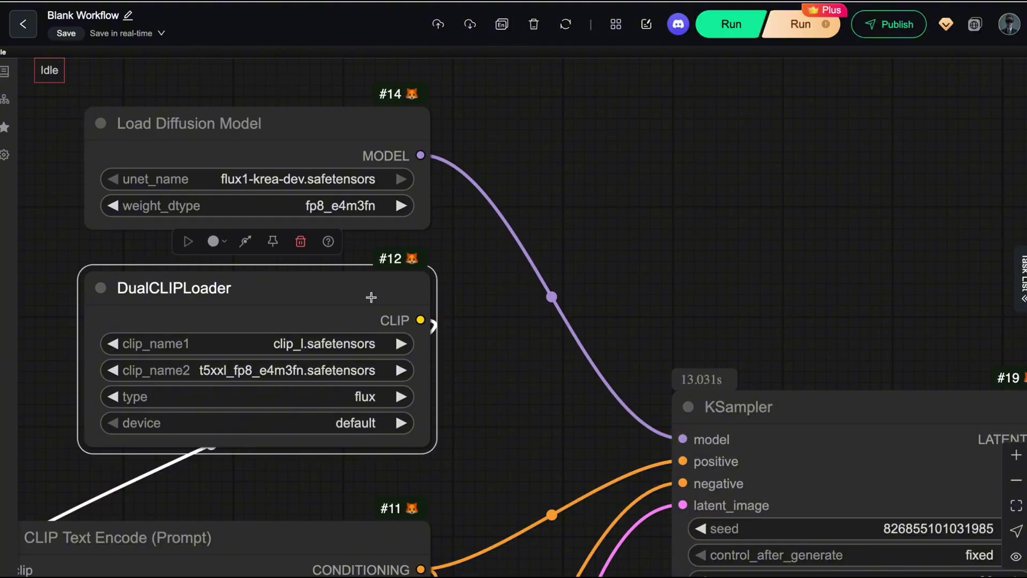
{"action": "left_click", "coordinate": [373, 138]}
{"action": "left_click", "coordinate": [540, 167]}
{"action": "left_click_drag", "start_coordinate": [541, 167], "coordinate": [487, 203]}
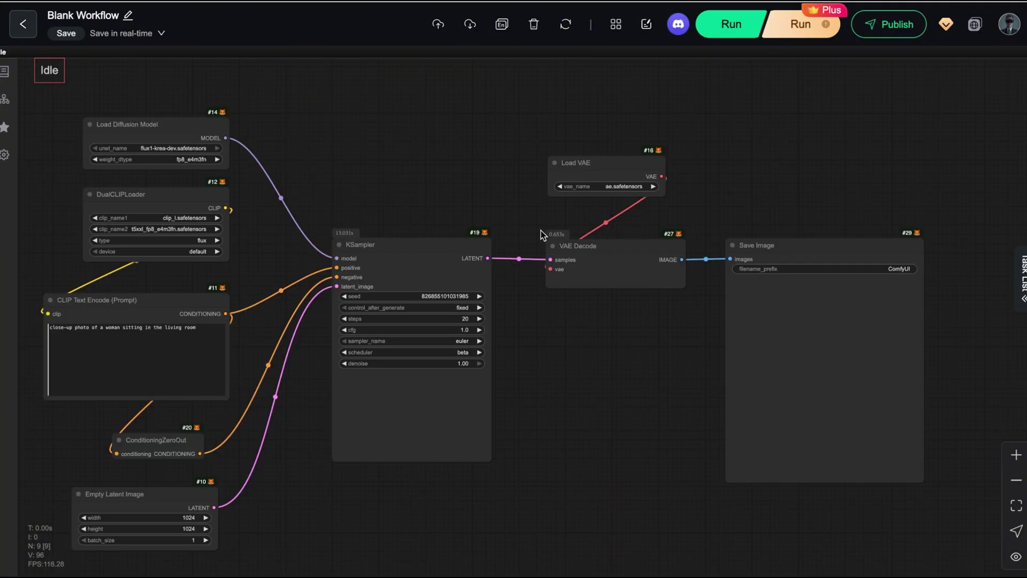
{"action": "left_click_drag", "start_coordinate": [451, 190], "coordinate": [474, 119]}
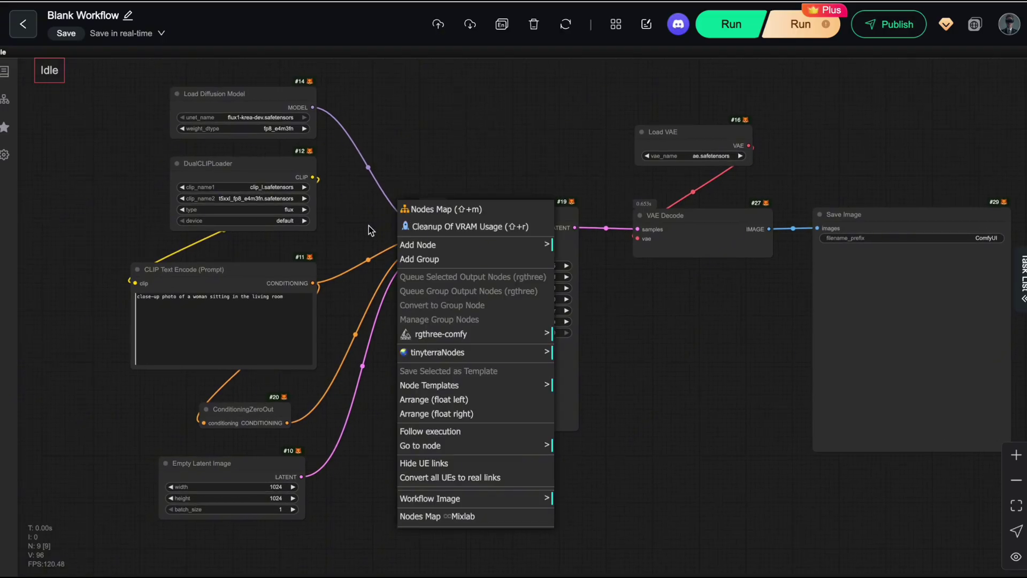
{"action": "left_click", "coordinate": [358, 223]}
{"action": "left_click_drag", "start_coordinate": [358, 223], "coordinate": [388, 244]}
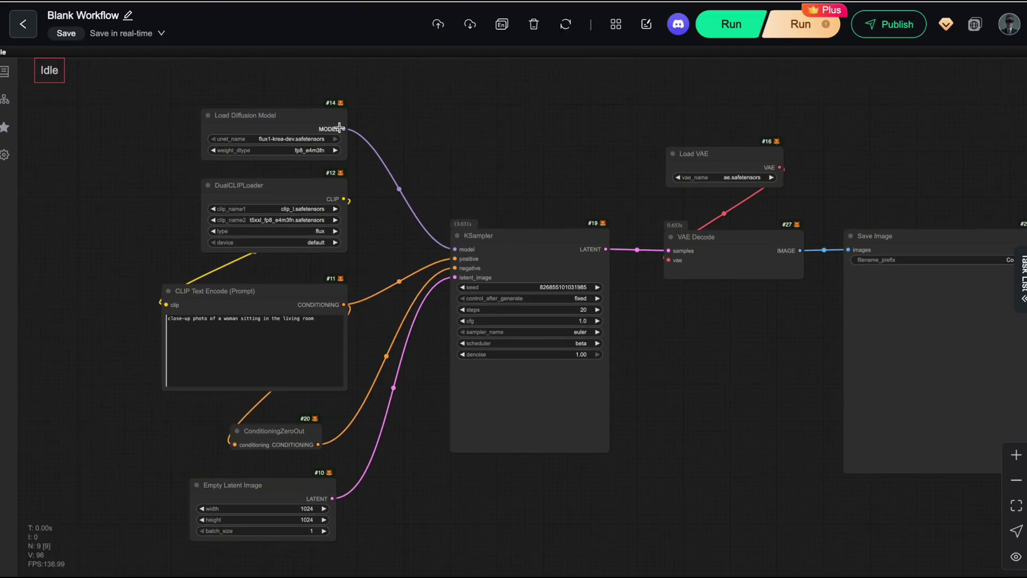
{"action": "scroll", "coordinate": [400, 143], "scroll_direction": "up", "scroll_amount": 4}
{"action": "left_click_drag", "start_coordinate": [399, 142], "coordinate": [376, 143]}
Step: Review the KSampler, Load VAE, VAE Decode, Save Image, Empty Latent Image and prompt nodes
{"action": "left_click", "coordinate": [230, 109]}
{"action": "left_click", "coordinate": [187, 229]}
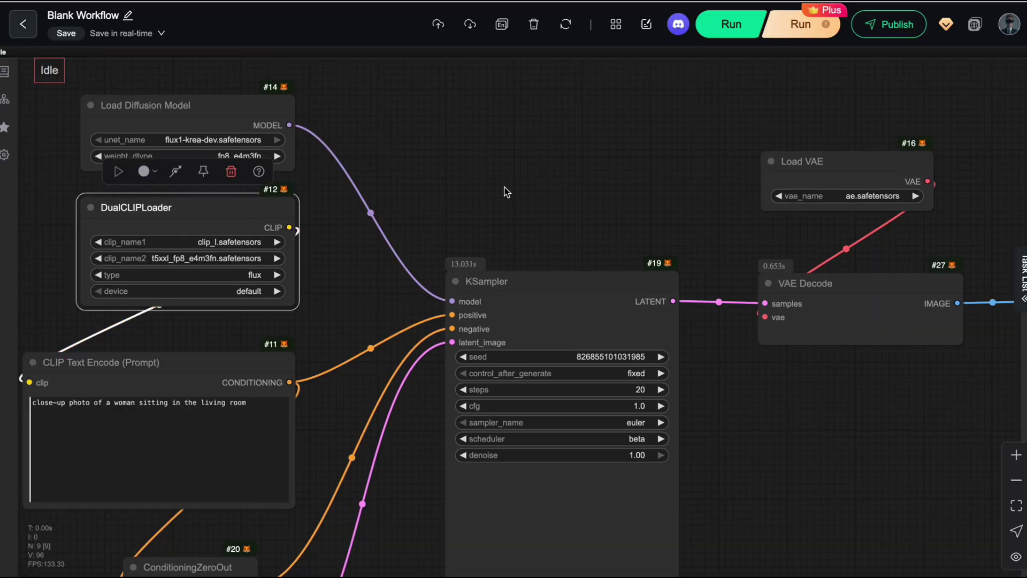
{"action": "left_click_drag", "start_coordinate": [505, 193], "coordinate": [433, 138]}
{"action": "left_click", "coordinate": [443, 225]}
{"action": "left_click_drag", "start_coordinate": [653, 118], "coordinate": [449, 167]}
{"action": "left_click", "coordinate": [543, 159]}
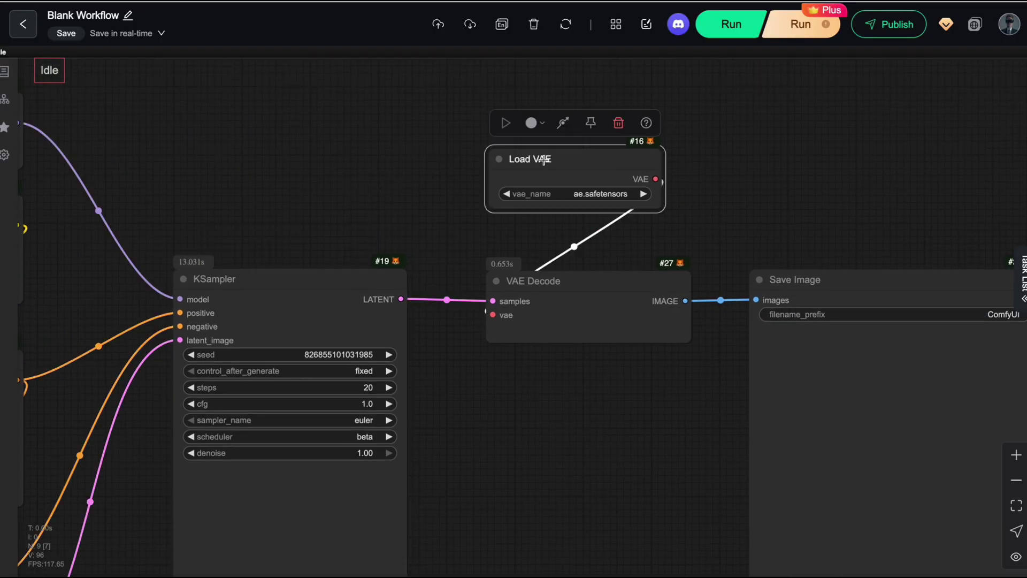
{"action": "left_click", "coordinate": [575, 292]}
{"action": "left_click", "coordinate": [782, 280]}
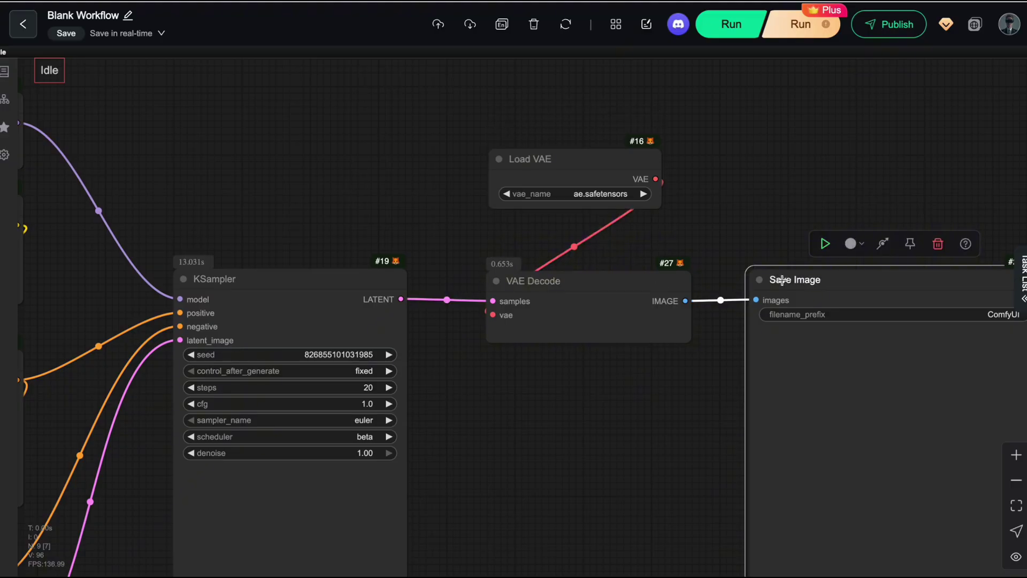
{"action": "left_click_drag", "start_coordinate": [714, 223], "coordinate": [761, 159]}
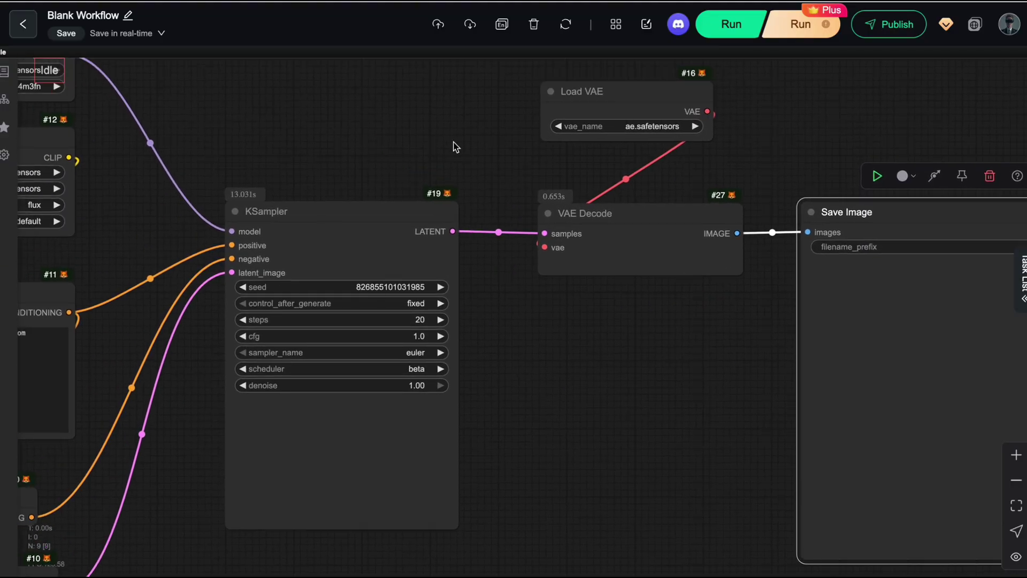
{"action": "left_click_drag", "start_coordinate": [454, 142], "coordinate": [767, 113]}
{"action": "left_click_drag", "start_coordinate": [391, 296], "coordinate": [429, 204]}
{"action": "left_click", "coordinate": [337, 189]}
{"action": "left_click", "coordinate": [380, 223]}
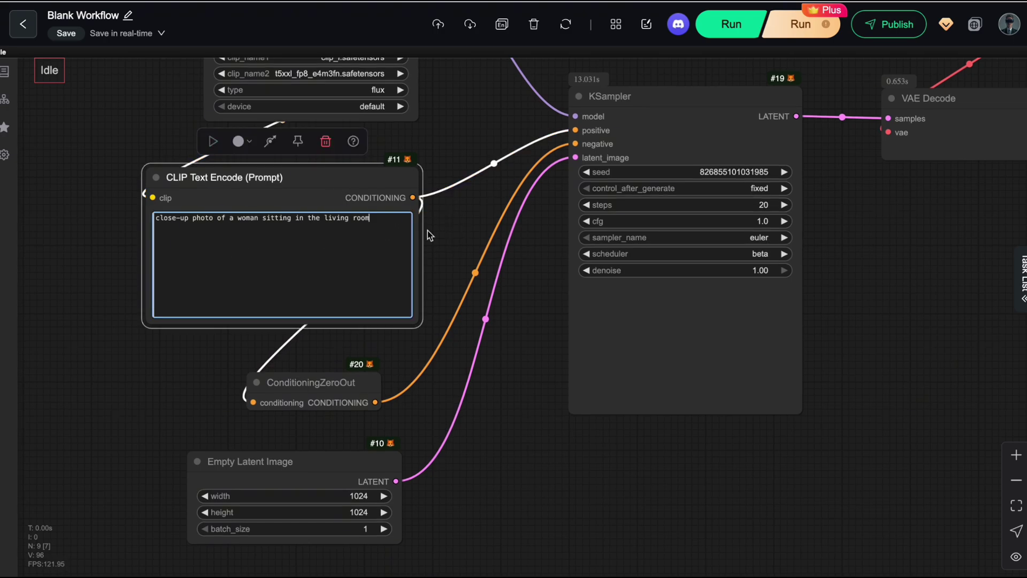
{"action": "left_click_drag", "start_coordinate": [454, 230], "coordinate": [246, 305]}
Step: Run the workflow to generate the 1024×1024 close-up of the seated woman
{"action": "left_click", "coordinate": [728, 24]}
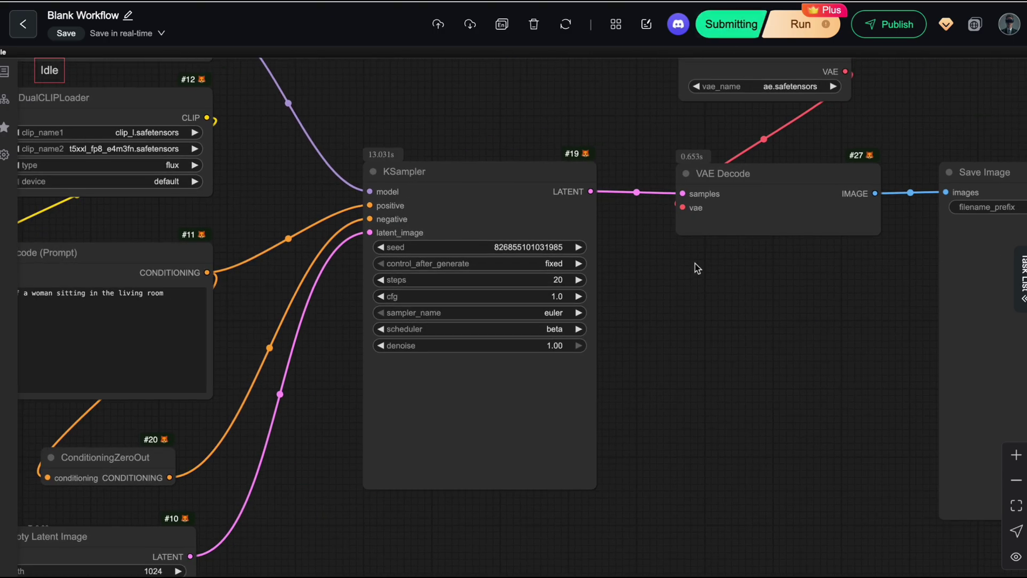
{"action": "left_click_drag", "start_coordinate": [696, 304], "coordinate": [643, 317]}
{"action": "scroll", "coordinate": [651, 384], "scroll_direction": "down", "scroll_amount": 2}
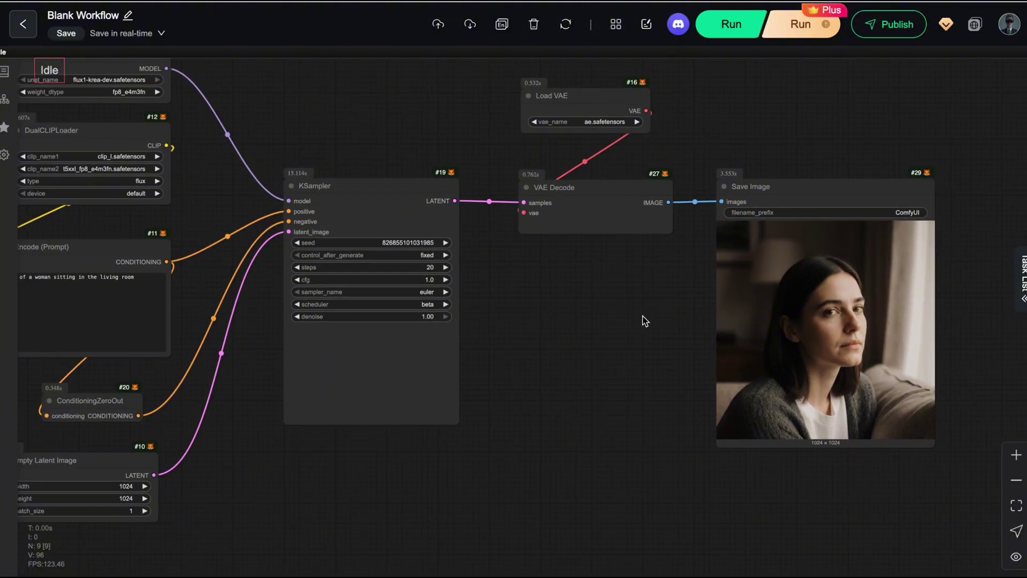
{"action": "scroll", "coordinate": [644, 321], "scroll_direction": "down", "scroll_amount": 2}
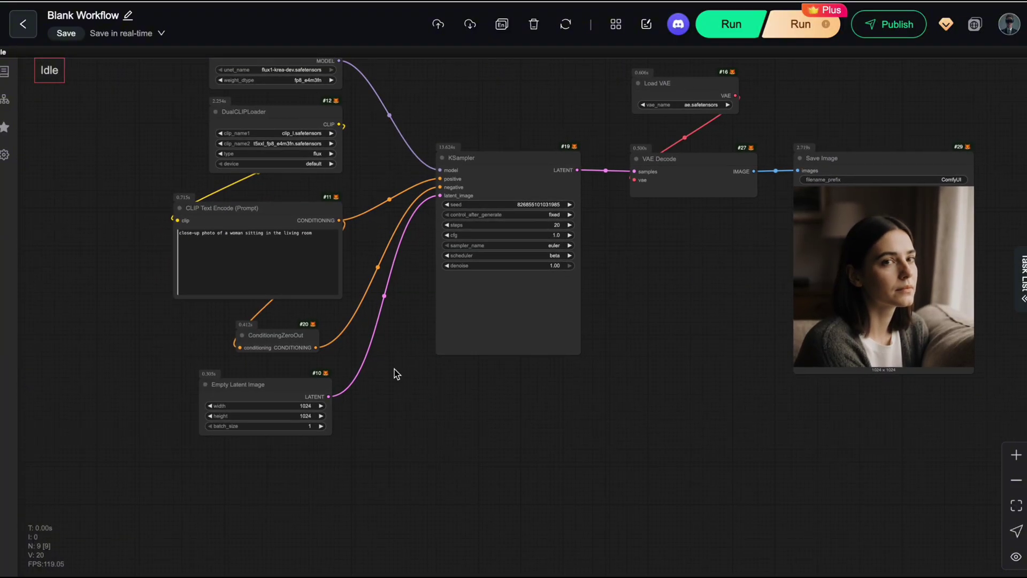
{"action": "scroll", "coordinate": [394, 369], "scroll_direction": "up", "scroll_amount": 3}
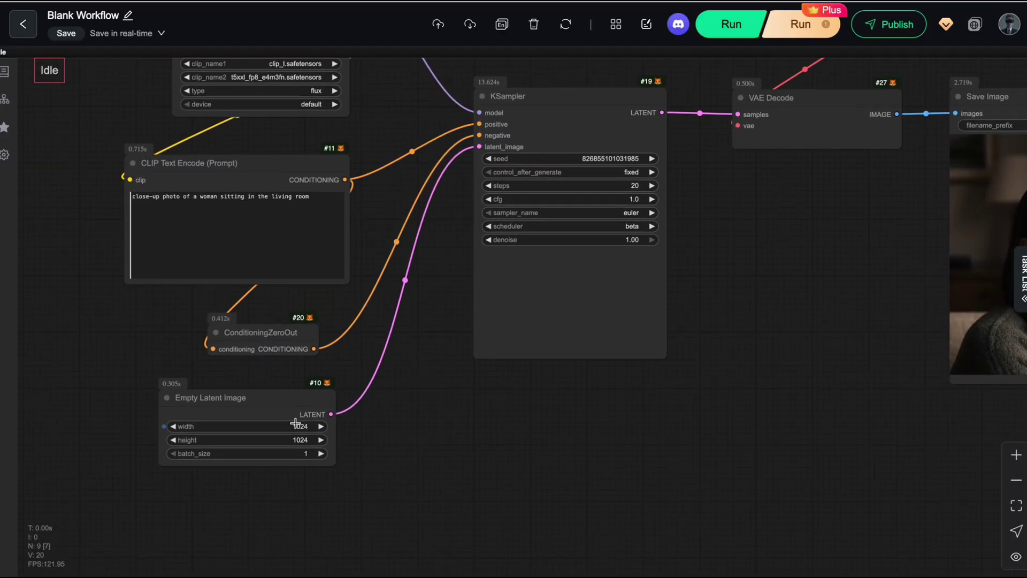
{"action": "left_click", "coordinate": [296, 425]}
{"action": "type", "text": "3072"}
{"action": "key", "text": "Return"}
{"action": "left_click", "coordinate": [294, 442]}
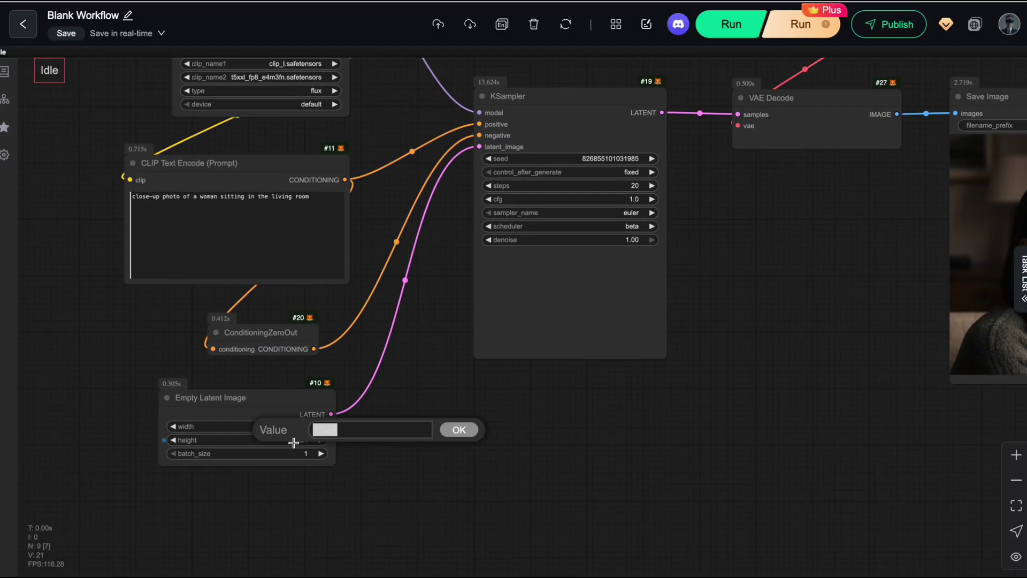
{"action": "type", "text": "307"}
{"action": "key", "text": "Return"}
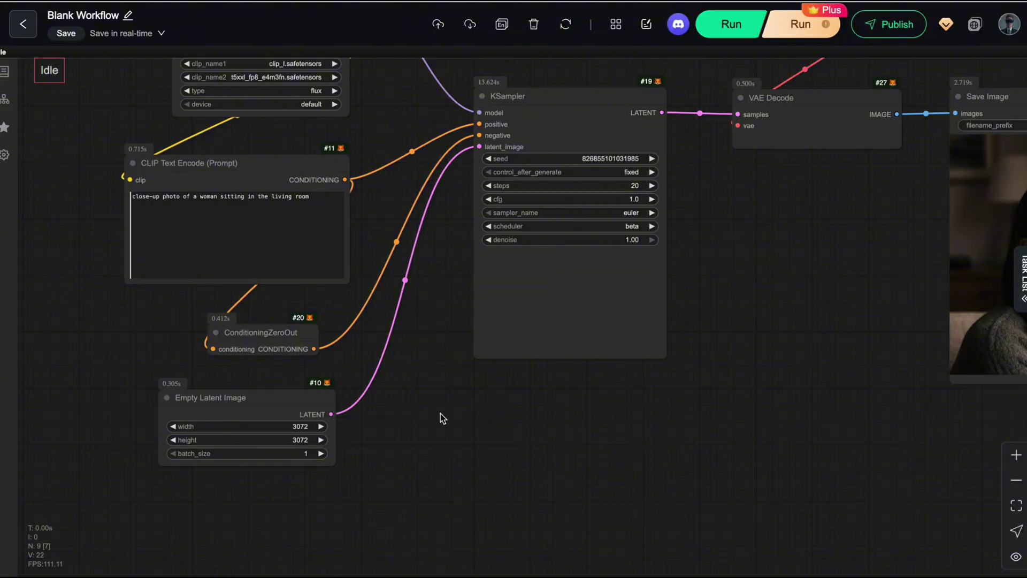
{"action": "left_click_drag", "start_coordinate": [465, 425], "coordinate": [367, 496]}
{"action": "left_click", "coordinate": [726, 31]}
{"action": "mouse_move", "coordinate": [658, 314]}
{"action": "left_mouse_down"}
{"action": "mouse_move", "coordinate": [673, 275]}
{"action": "mouse_move", "coordinate": [653, 294]}
{"action": "left_mouse_up"}
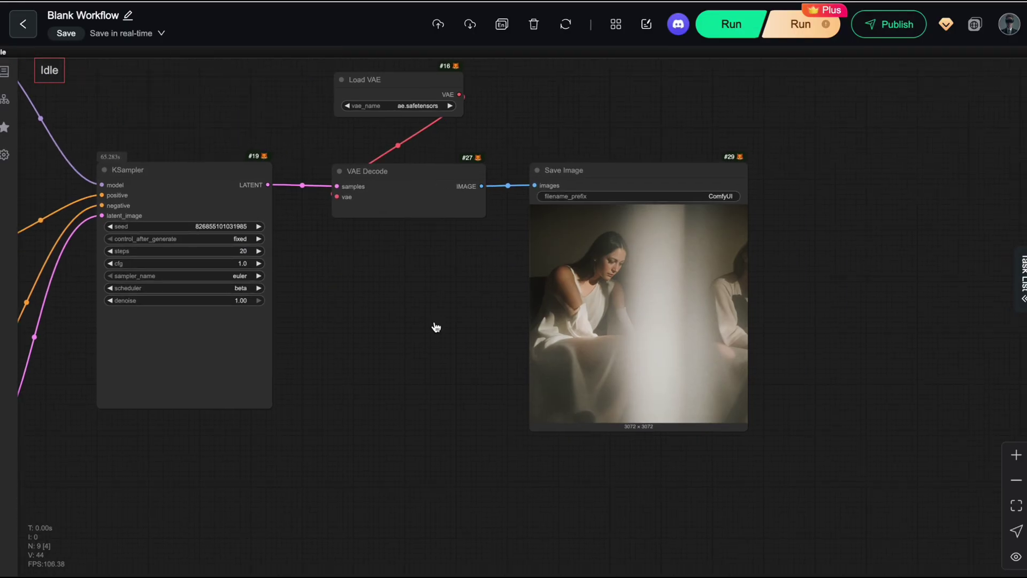
{"action": "left_click_drag", "start_coordinate": [435, 326], "coordinate": [335, 296]}
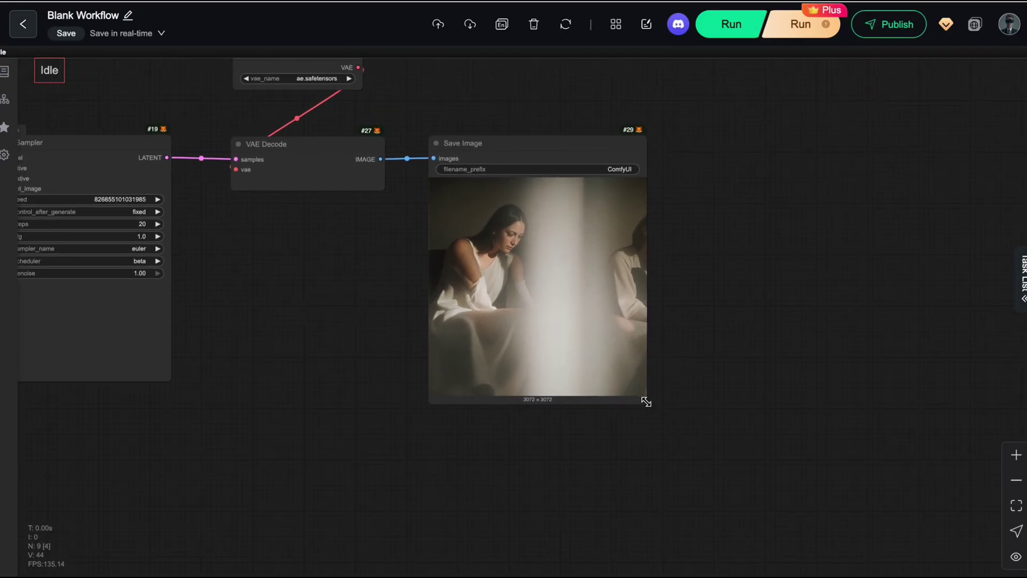
{"action": "left_click_drag", "start_coordinate": [645, 399], "coordinate": [814, 560]}
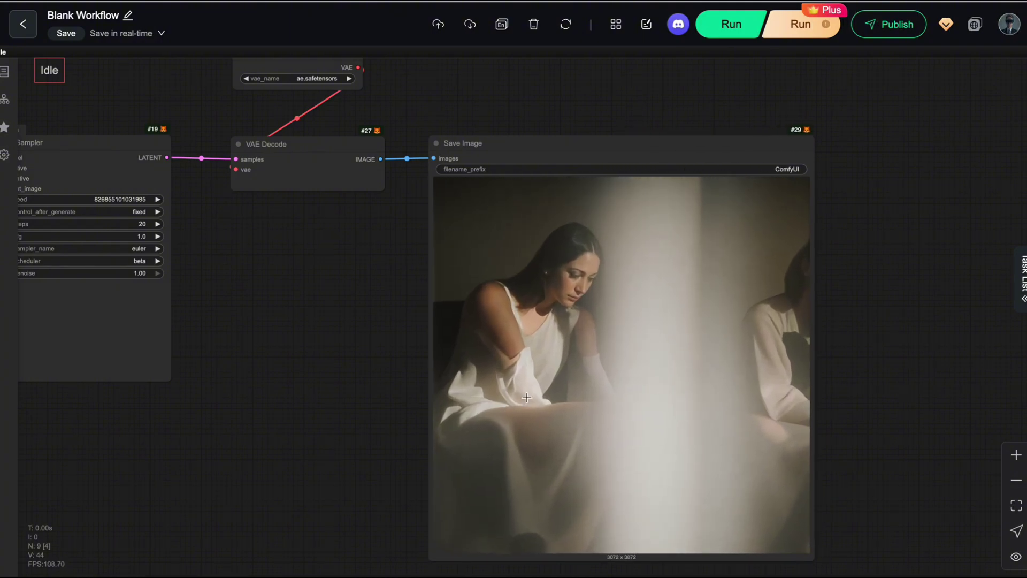
{"action": "left_click_drag", "start_coordinate": [865, 325], "coordinate": [858, 282]}
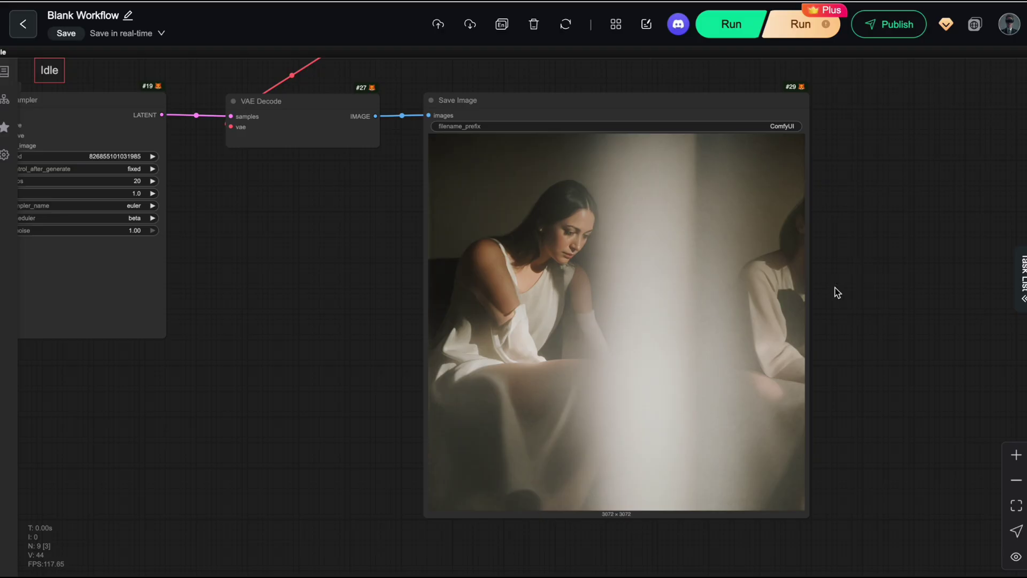
{"action": "left_click_drag", "start_coordinate": [837, 287], "coordinate": [846, 280]}
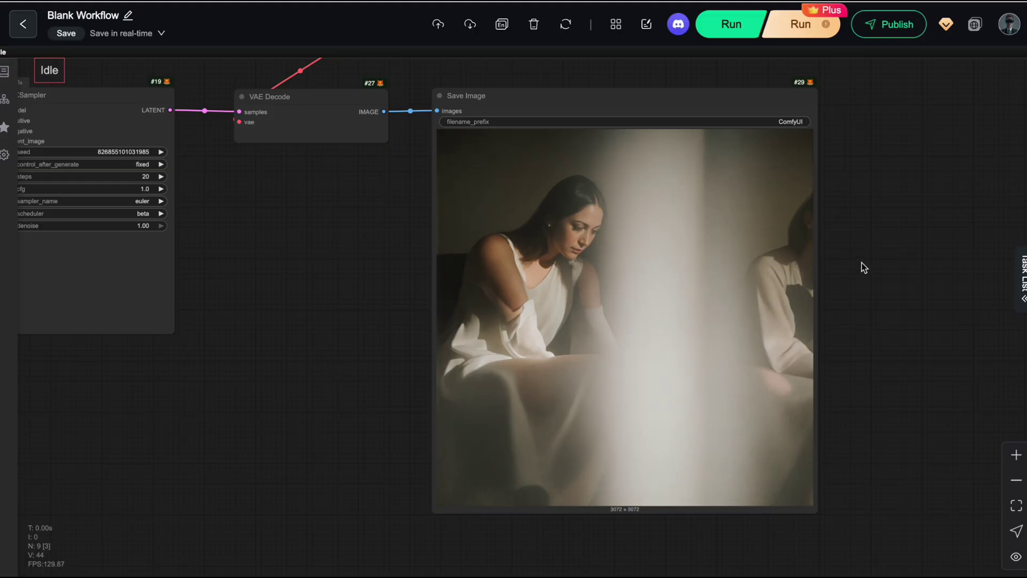
Step: Add a DyPE for FLUX node via 'dype' search and place it near the KSampler
{"action": "scroll", "coordinate": [864, 268], "scroll_direction": "down", "scroll_amount": 5}
{"action": "left_click_drag", "start_coordinate": [514, 327], "coordinate": [553, 370]}
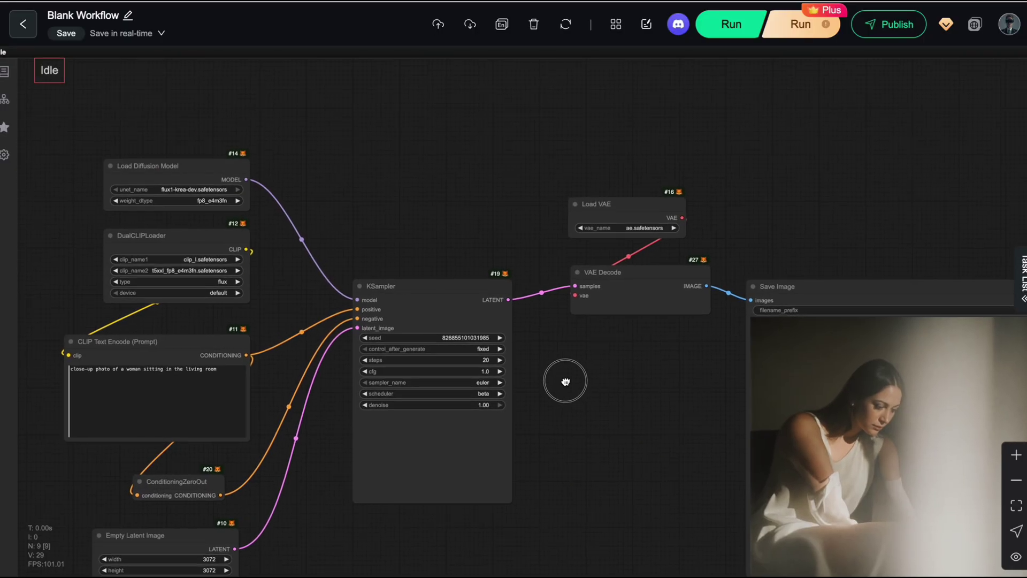
{"action": "left_click_drag", "start_coordinate": [469, 192], "coordinate": [450, 212]}
{"action": "double_click", "coordinate": [411, 224]}
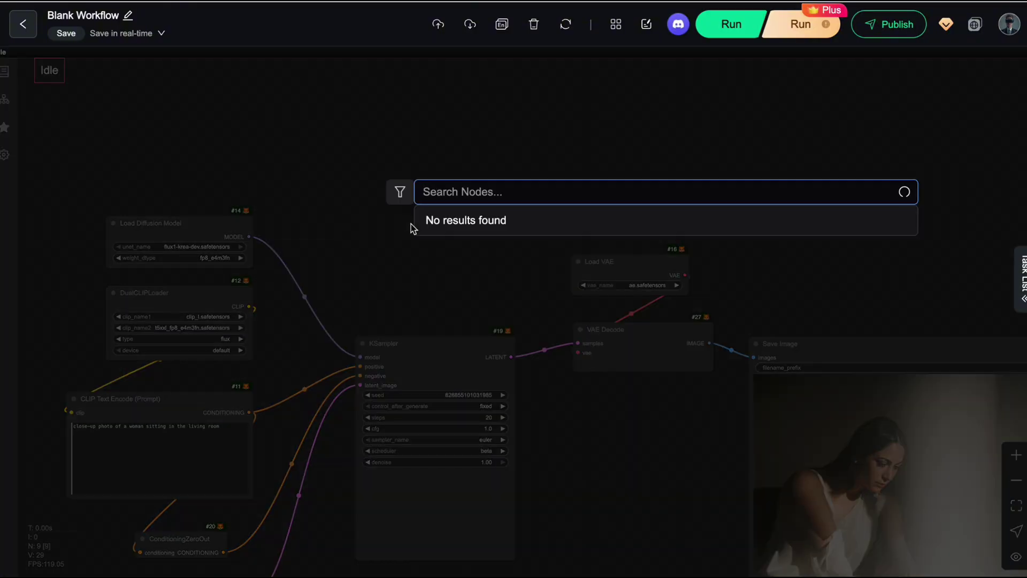
{"action": "type", "text": "dype"}
{"action": "left_click", "coordinate": [500, 224]}
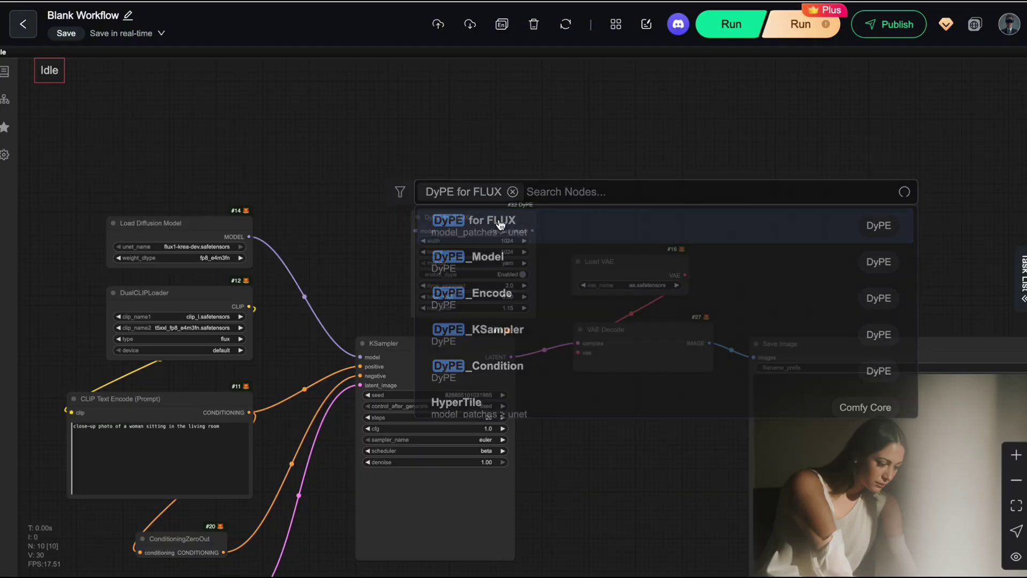
{"action": "left_click_drag", "start_coordinate": [479, 211], "coordinate": [448, 181]}
{"action": "scroll", "coordinate": [562, 220], "scroll_direction": "up", "scroll_amount": 8}
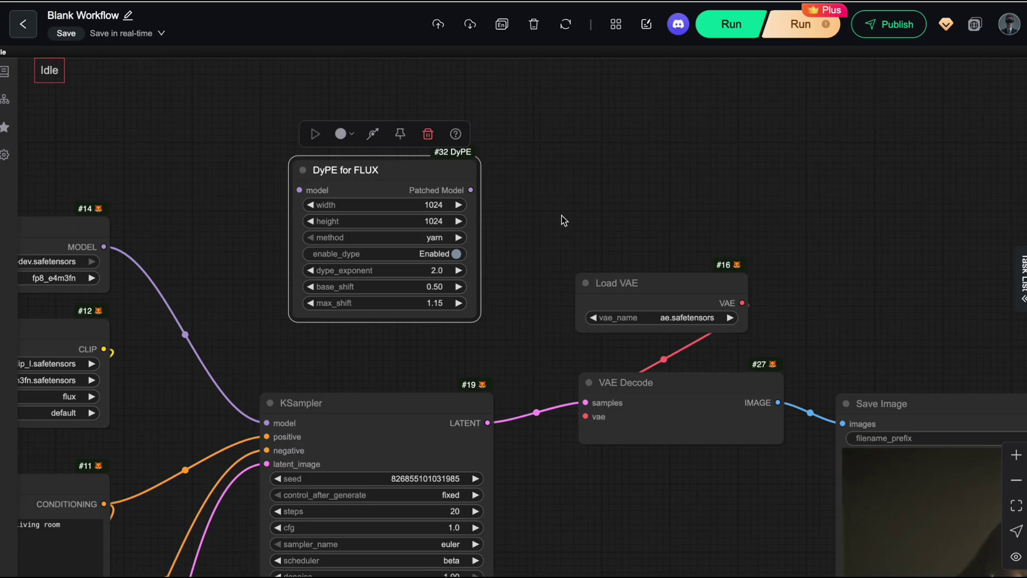
{"action": "left_click_drag", "start_coordinate": [529, 219], "coordinate": [682, 205]}
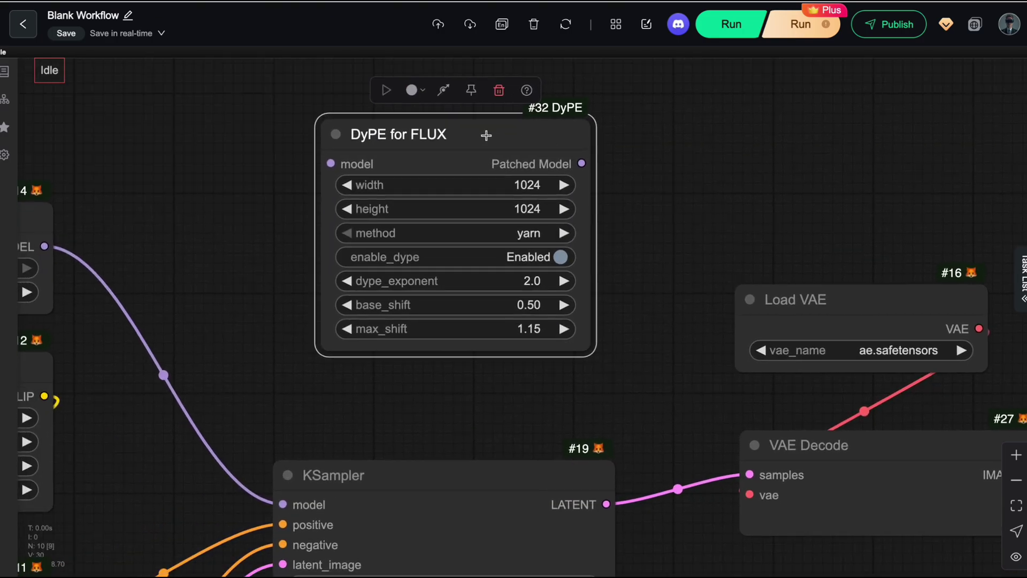
{"action": "left_click_drag", "start_coordinate": [485, 135], "coordinate": [462, 135]}
Step: Route Load Diffusion Model's MODEL through DyPE for FLUX into the KSampler model input
{"action": "left_click_drag", "start_coordinate": [623, 208], "coordinate": [669, 184]}
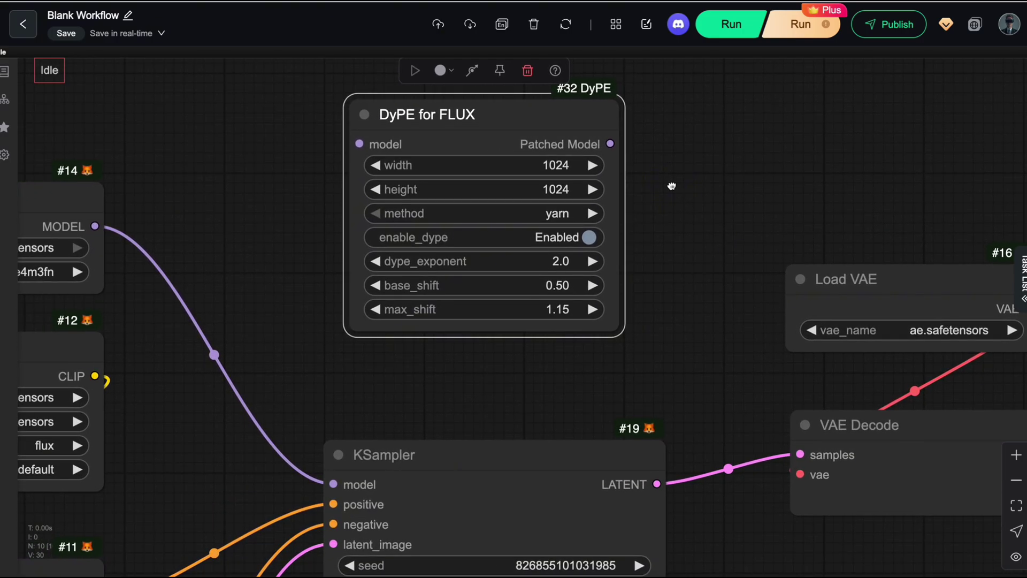
{"action": "left_click_drag", "start_coordinate": [293, 324], "coordinate": [444, 307]}
{"action": "left_click_drag", "start_coordinate": [485, 467], "coordinate": [517, 152]}
{"action": "right_click", "coordinate": [516, 152]}
{"action": "left_click_drag", "start_coordinate": [485, 468], "coordinate": [510, 127]}
{"action": "left_click_drag", "start_coordinate": [760, 127], "coordinate": [479, 473]}
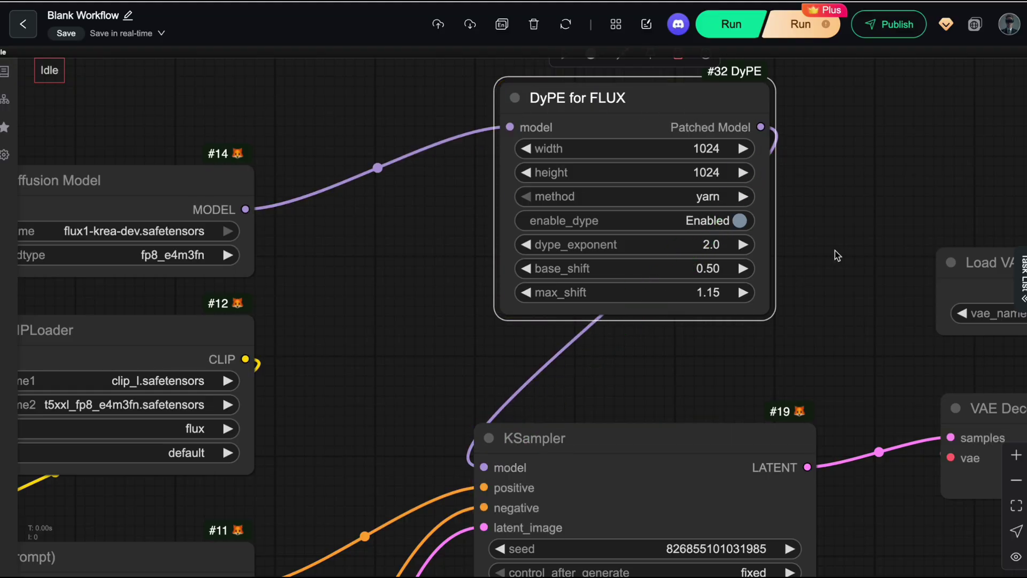
{"action": "left_click_drag", "start_coordinate": [831, 251], "coordinate": [698, 234]}
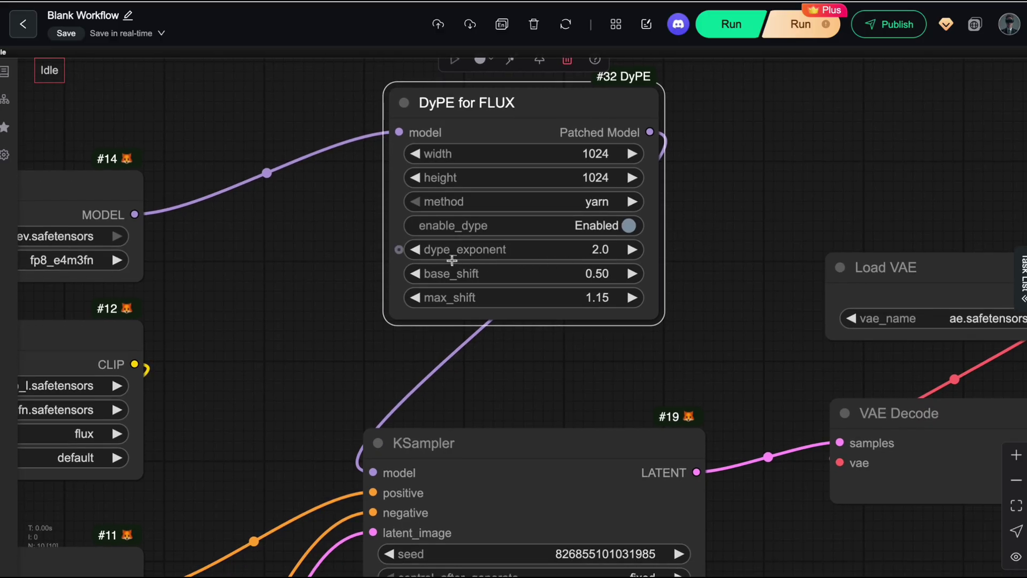
Step: Check dype_exponent and leave it at 2.0
{"action": "left_click", "coordinate": [586, 254]}
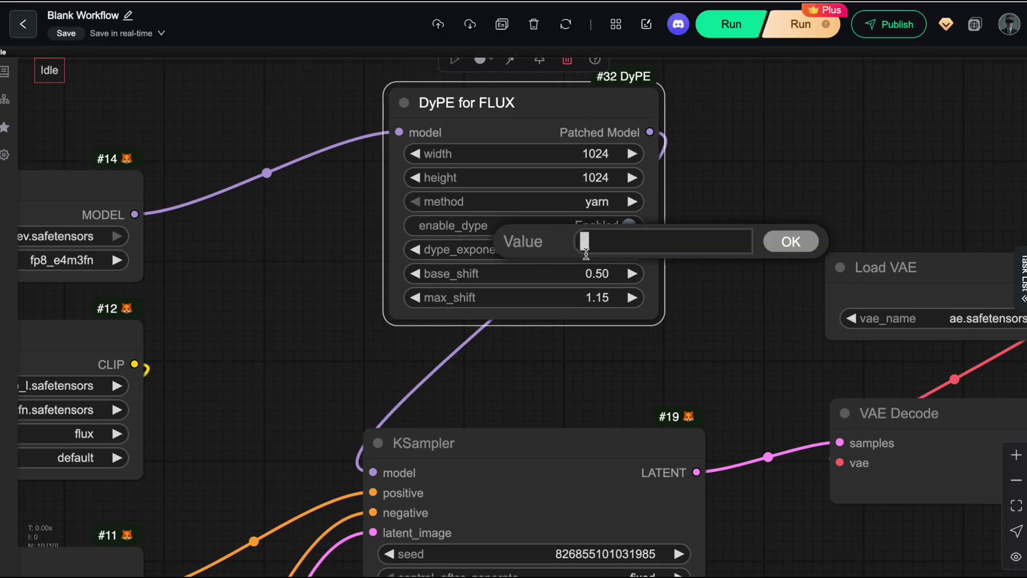
{"action": "left_click", "coordinate": [625, 242]}
{"action": "left_click", "coordinate": [710, 311]}
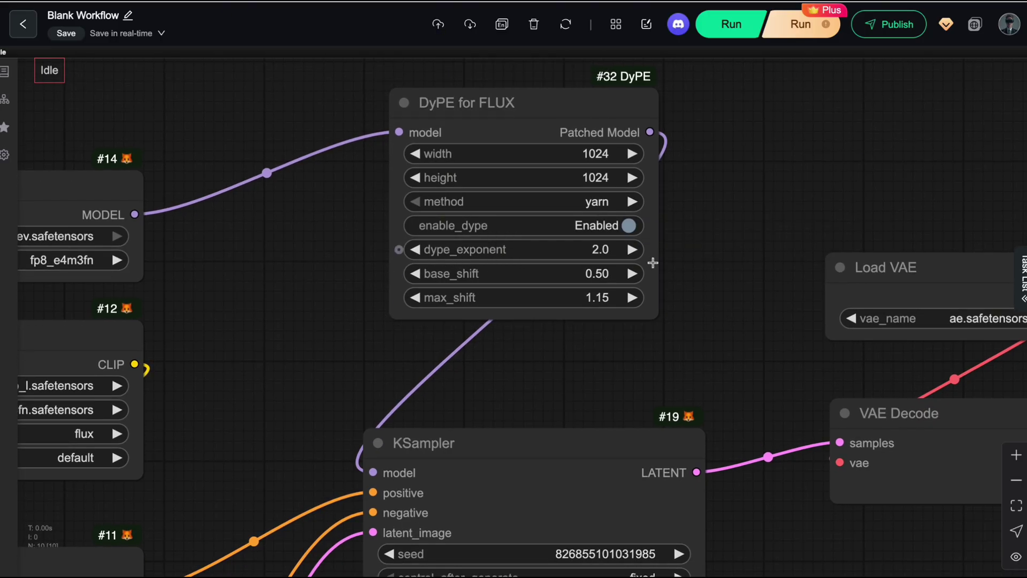
{"action": "mouse_move", "coordinate": [715, 305]}
{"action": "left_mouse_down"}
{"action": "mouse_move", "coordinate": [711, 248]}
{"action": "mouse_move", "coordinate": [710, 293]}
{"action": "left_mouse_up"}
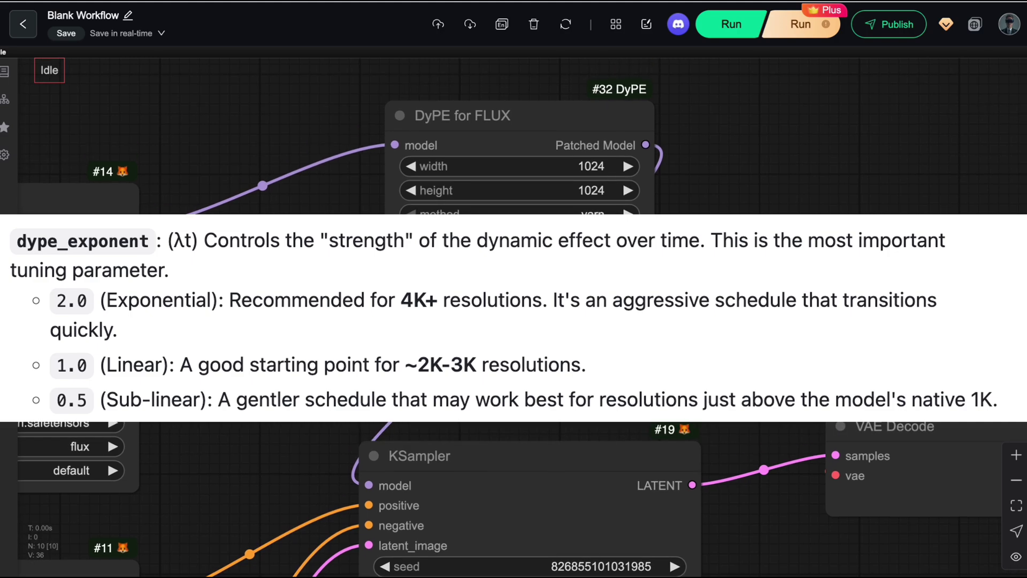
{"action": "scroll", "coordinate": [519, 179], "scroll_direction": "down", "scroll_amount": 5}
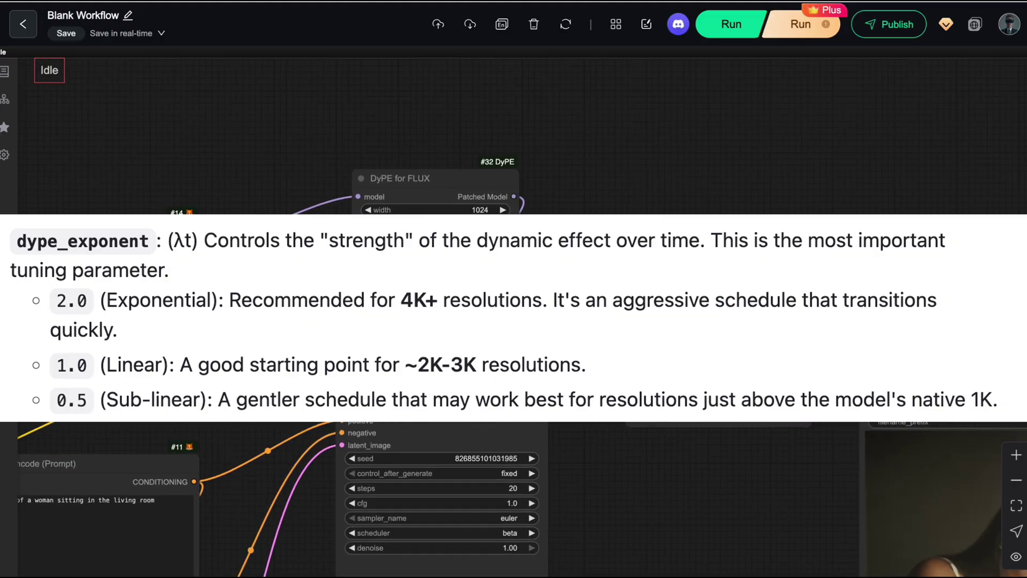
{"action": "left_click_drag", "start_coordinate": [554, 180], "coordinate": [466, 256]}
Step: Rearrange the Load VAE, VAE Decode and Save Image nodes to make room
{"action": "left_click_drag", "start_coordinate": [722, 258], "coordinate": [663, 246]}
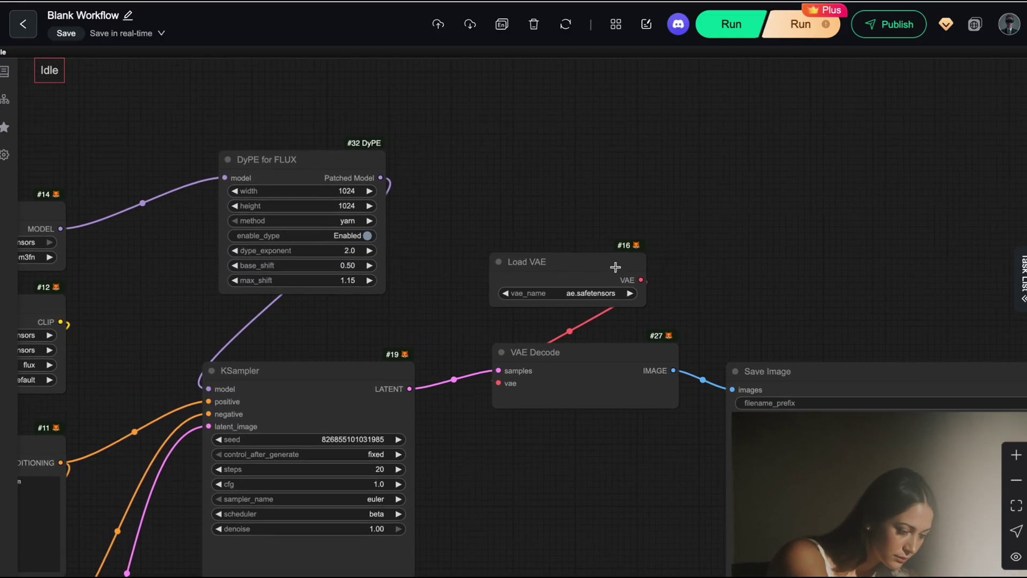
{"action": "left_click_drag", "start_coordinate": [610, 266], "coordinate": [564, 233]}
{"action": "left_click_drag", "start_coordinate": [621, 361], "coordinate": [599, 341]}
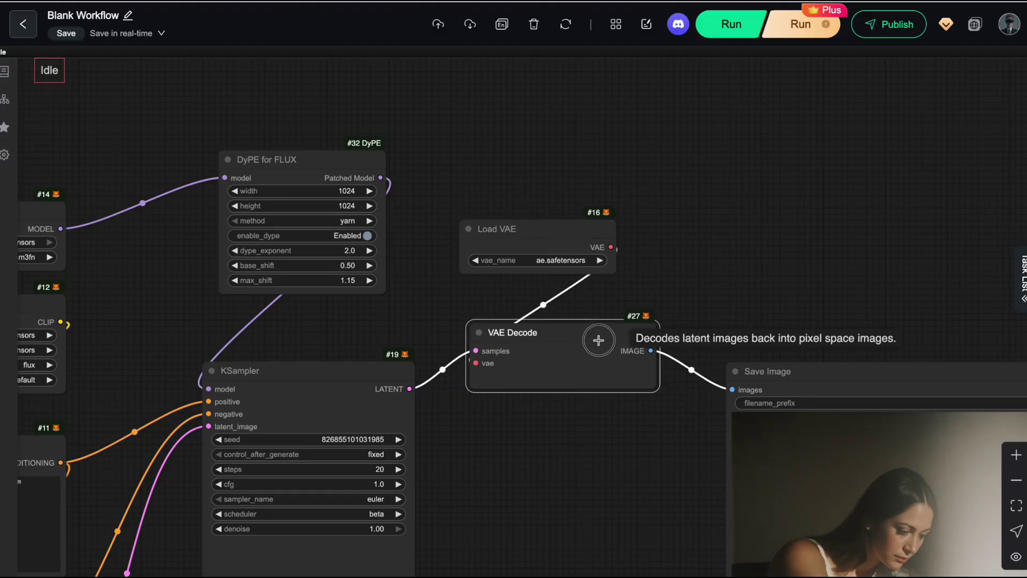
{"action": "left_click_drag", "start_coordinate": [750, 291], "coordinate": [531, 312]}
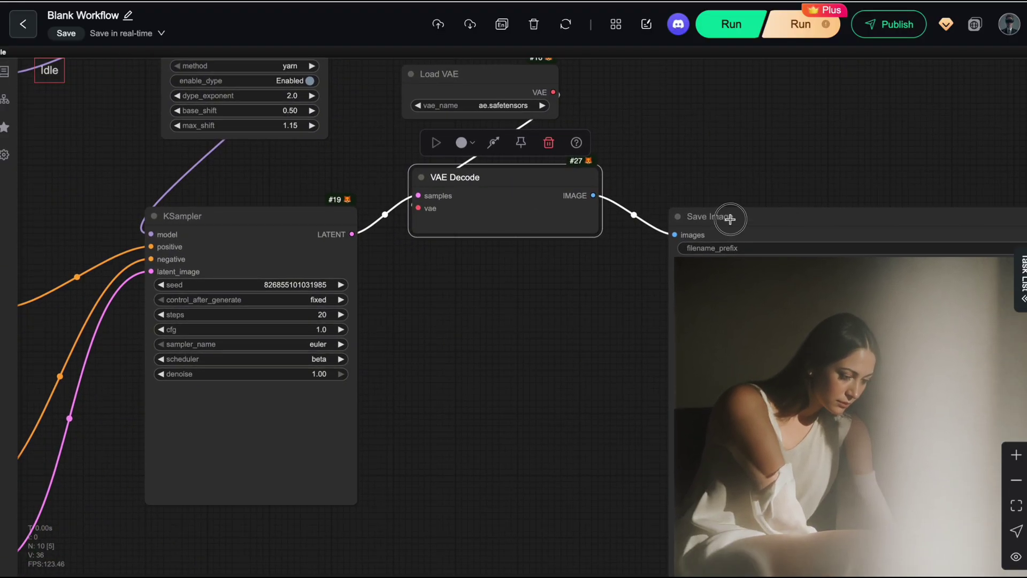
{"action": "left_click_drag", "start_coordinate": [740, 218], "coordinate": [801, 183]}
{"action": "left_click_drag", "start_coordinate": [639, 343], "coordinate": [679, 337]}
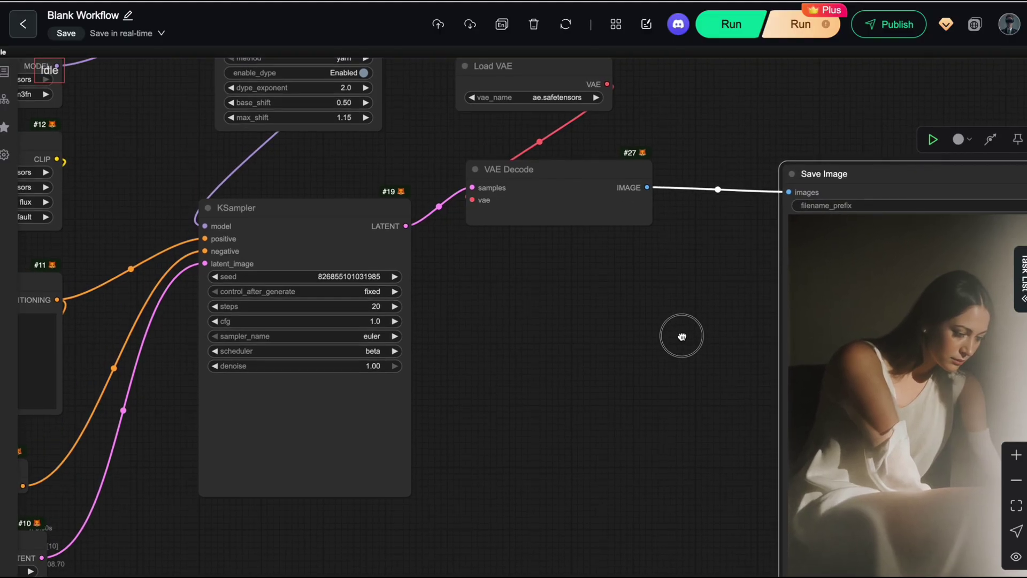
Step: Add a VAE Decode (Tiled) node fed by Load VAE and the KSampler latent
{"action": "double_click", "coordinate": [509, 303]}
{"action": "type", "text": "vae decode"}
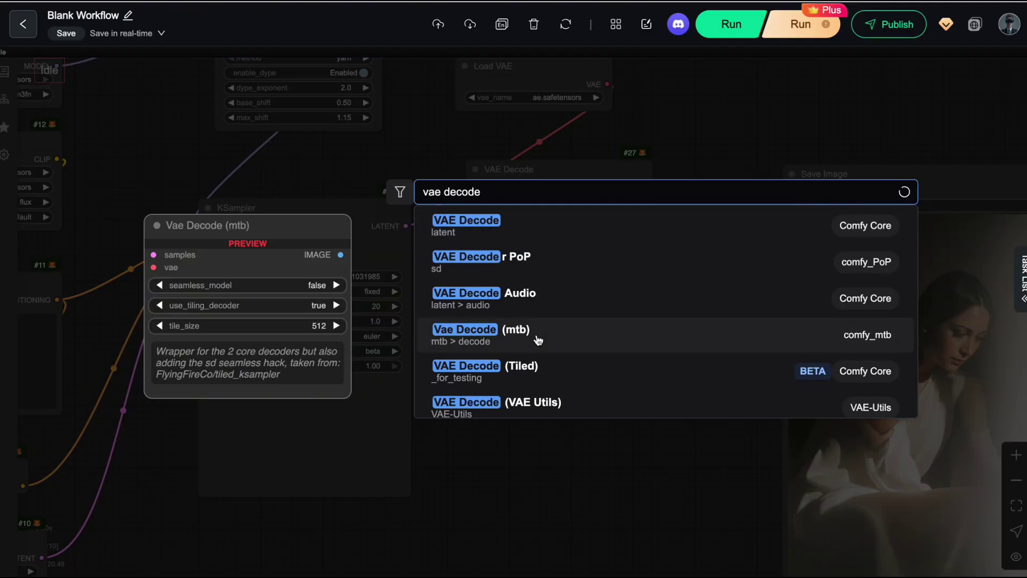
{"action": "left_click", "coordinate": [523, 368]}
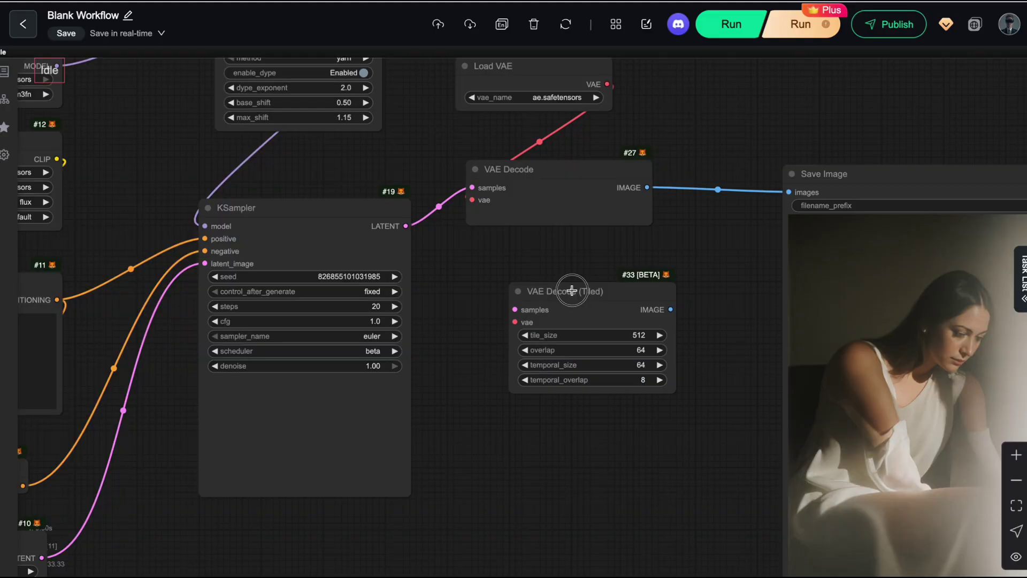
{"action": "left_click_drag", "start_coordinate": [573, 289], "coordinate": [554, 269]}
{"action": "left_click_drag", "start_coordinate": [685, 268], "coordinate": [749, 225]}
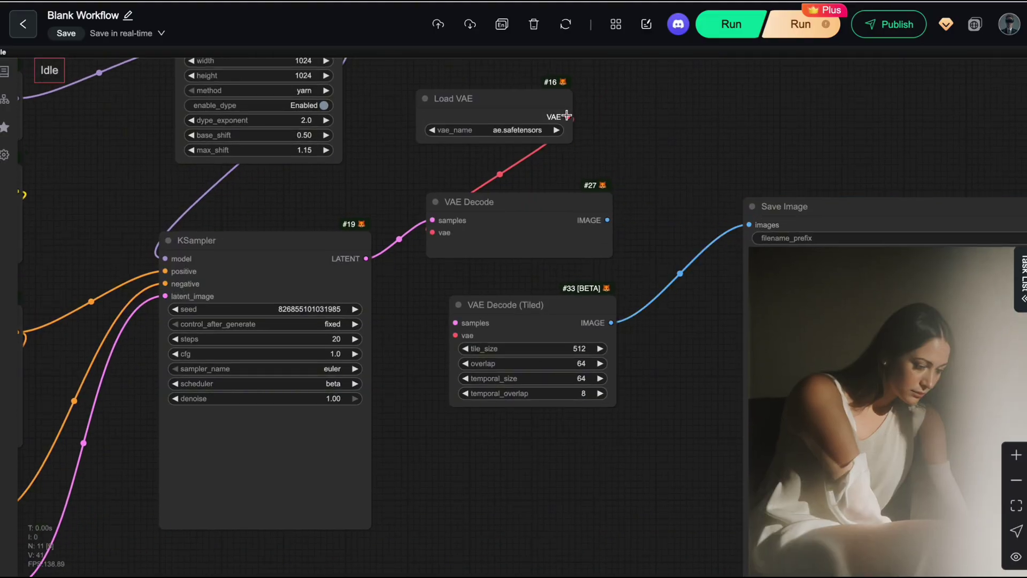
{"action": "left_click_drag", "start_coordinate": [568, 117], "coordinate": [455, 335]}
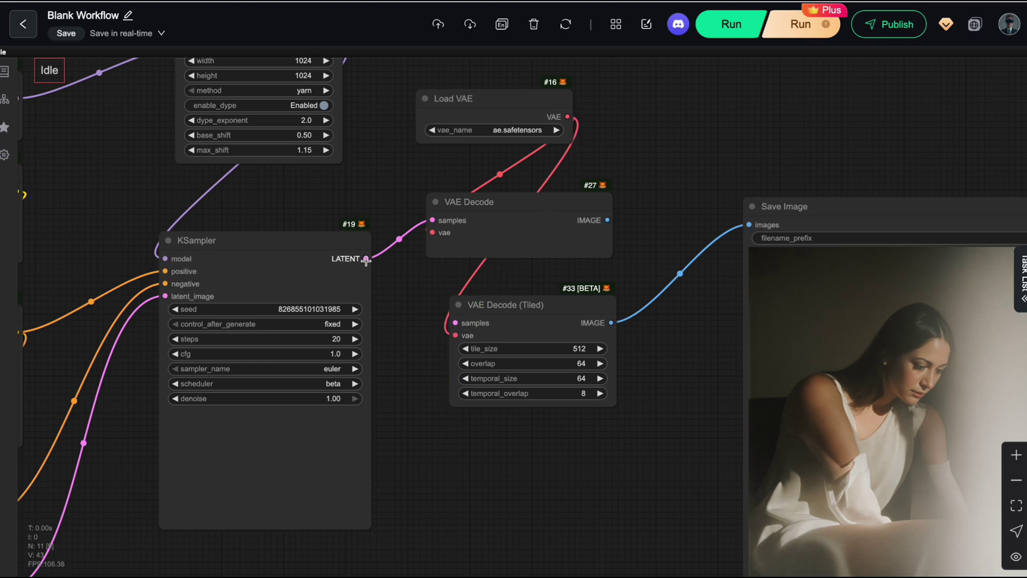
{"action": "left_click_drag", "start_coordinate": [366, 259], "coordinate": [455, 322]}
Step: Delete the old VAE Decode and move VAE Decode (Tiled) into its place
{"action": "left_click", "coordinate": [529, 210]}
{"action": "key", "text": "Delete"}
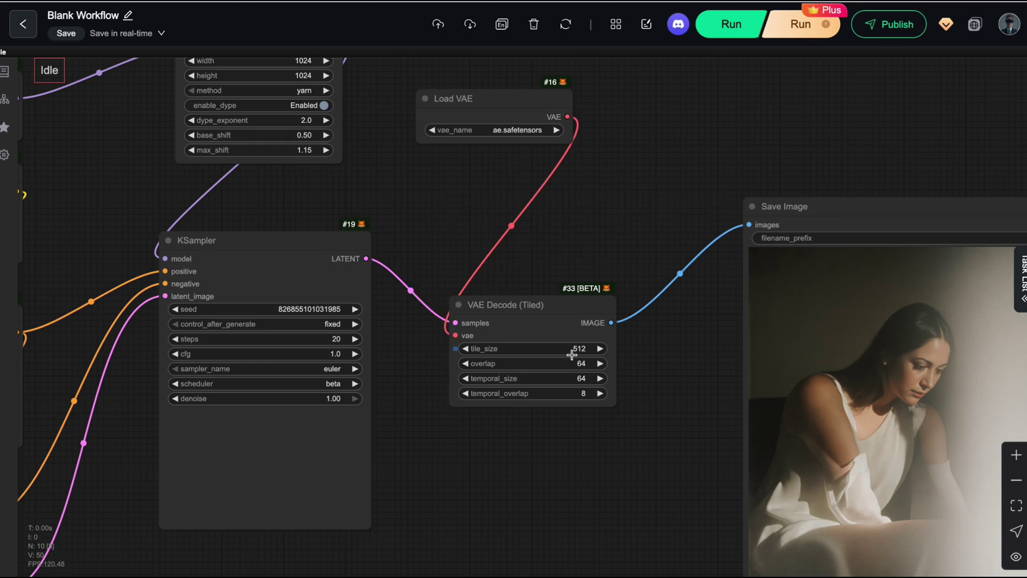
{"action": "left_click_drag", "start_coordinate": [560, 307], "coordinate": [537, 215]}
{"action": "scroll", "coordinate": [637, 175], "scroll_direction": "down", "scroll_amount": 2}
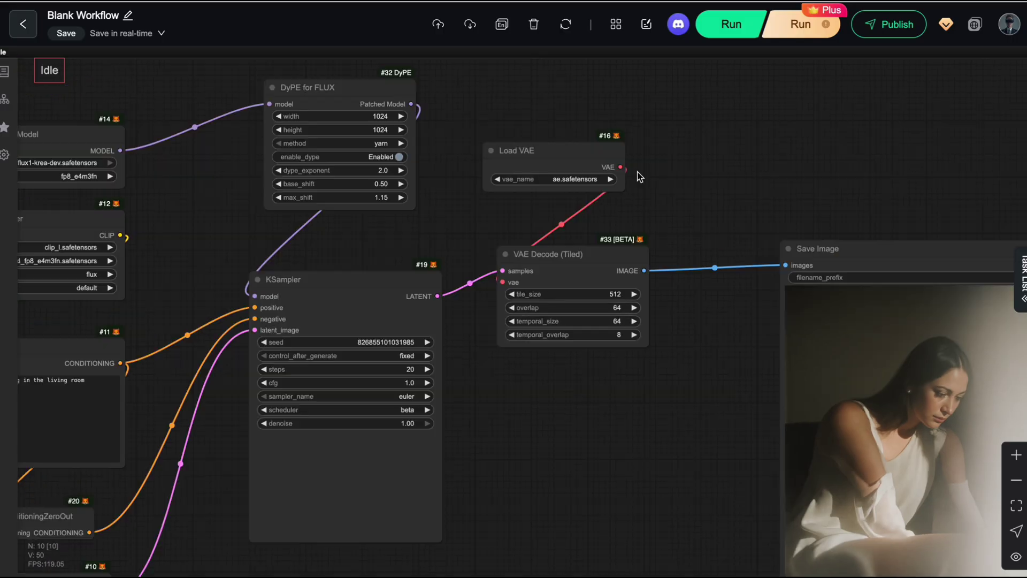
Step: Run the workflow to render the 3072×3072 image of the curly-haired woman
{"action": "left_click_drag", "start_coordinate": [637, 174], "coordinate": [737, 122]}
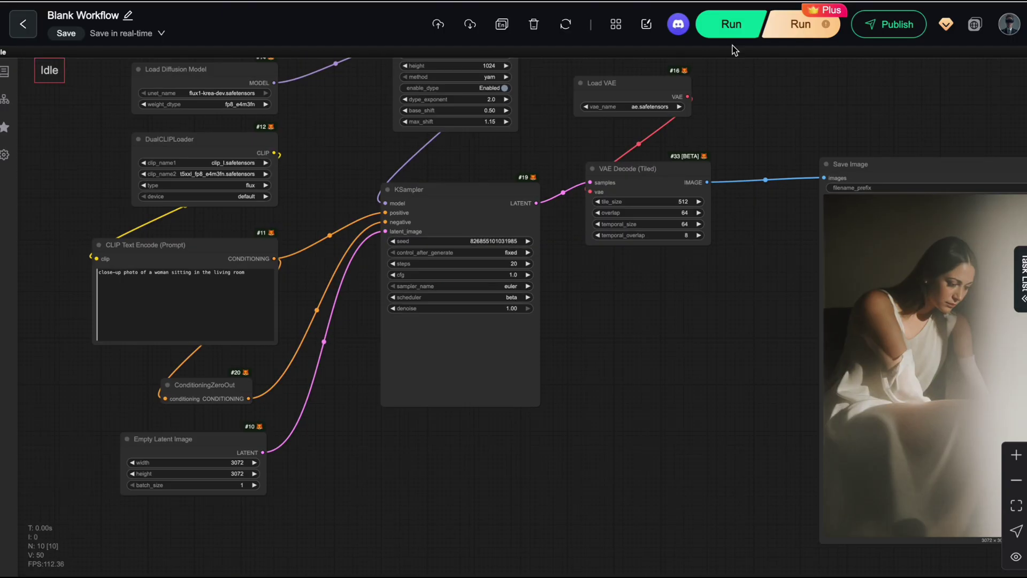
{"action": "left_click", "coordinate": [732, 31]}
{"action": "left_click_drag", "start_coordinate": [743, 231], "coordinate": [664, 251]}
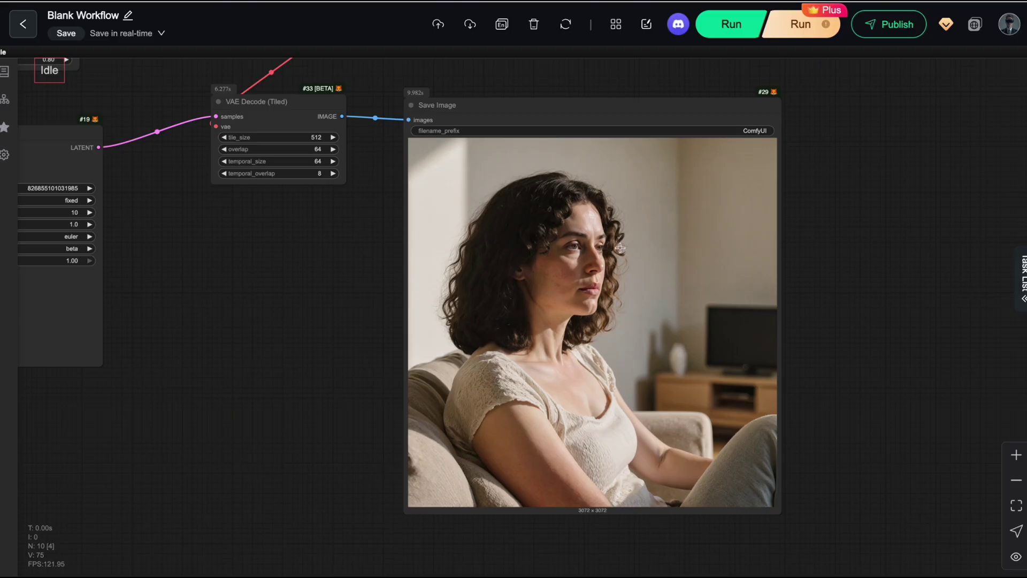
{"action": "right_click", "coordinate": [601, 222]}
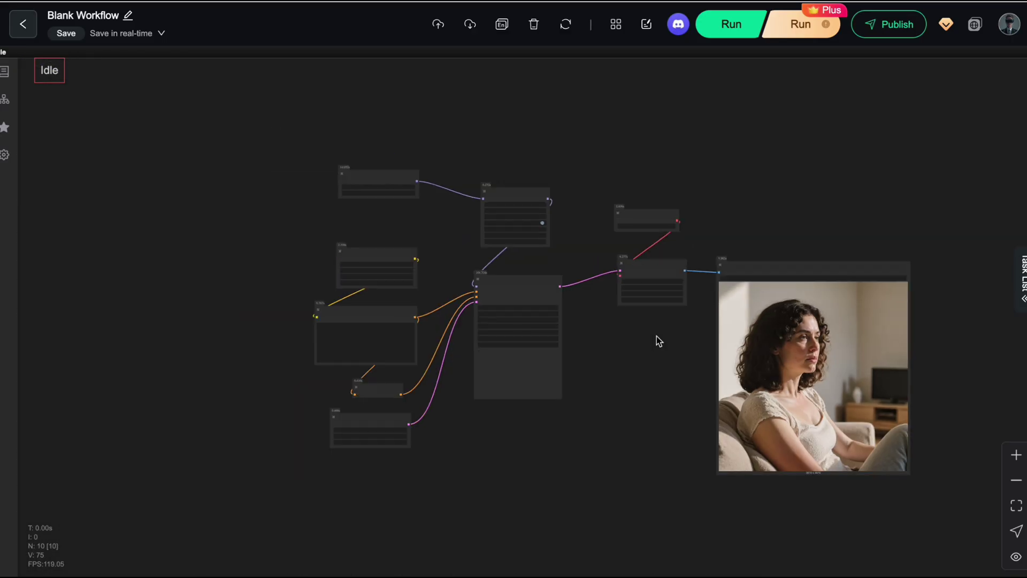
Step: Survey the graph, selecting the VAE Decode (Tiled) and Load Diffusion Model nodes
{"action": "right_click", "coordinate": [608, 340]}
{"action": "left_click_drag", "start_coordinate": [586, 222], "coordinate": [596, 204]}
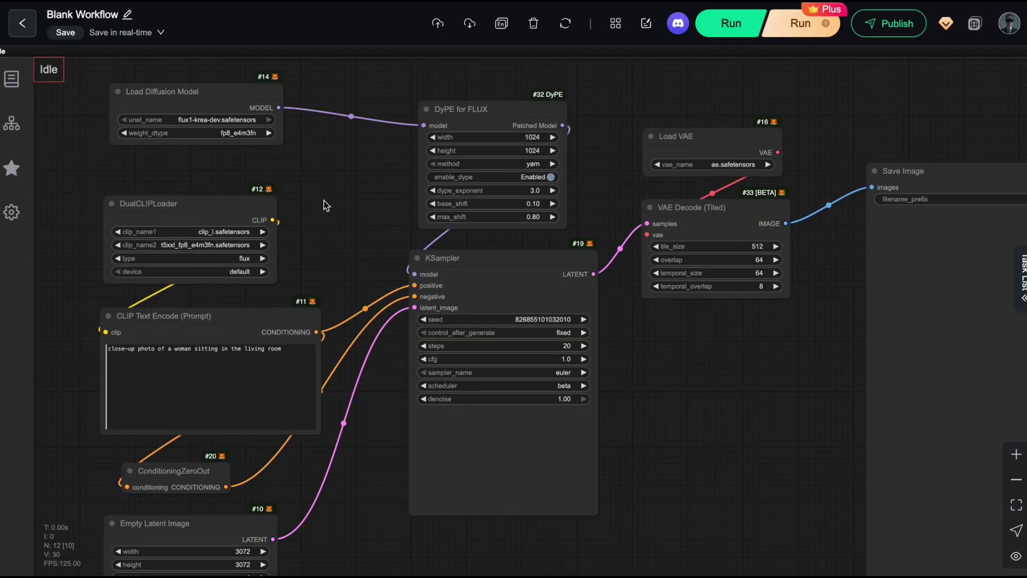
{"action": "scroll", "coordinate": [722, 388], "scroll_direction": "right", "scroll_amount": 2}
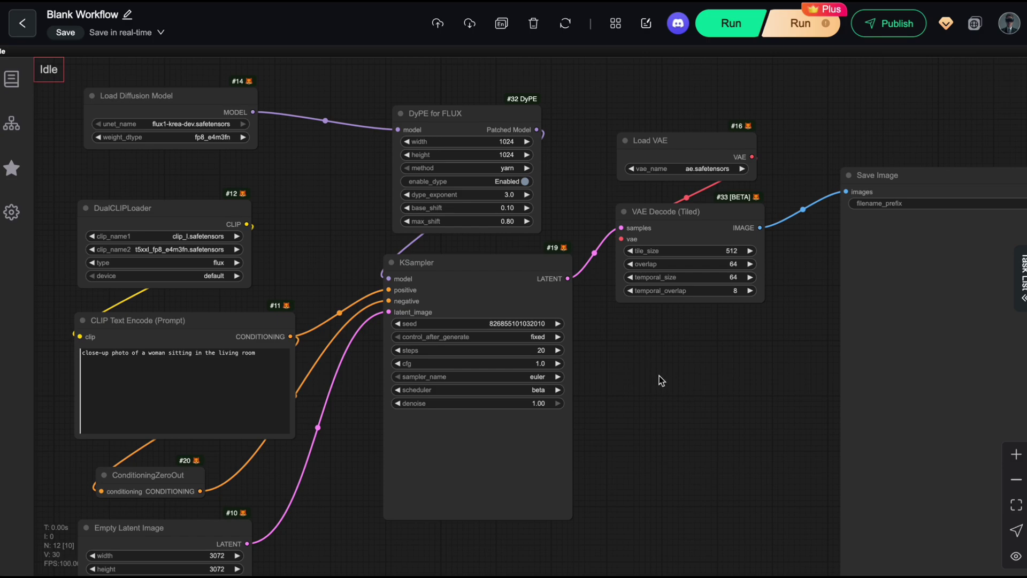
{"action": "scroll", "coordinate": [613, 366], "scroll_direction": "up", "scroll_amount": 1}
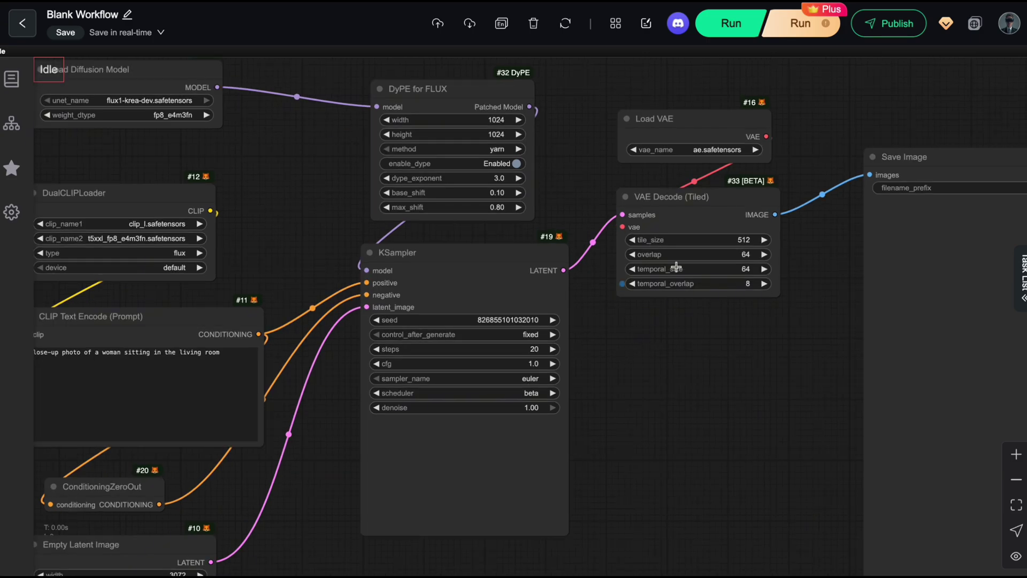
{"action": "left_click", "coordinate": [698, 214]}
{"action": "left_click_drag", "start_coordinate": [665, 350], "coordinate": [765, 394]}
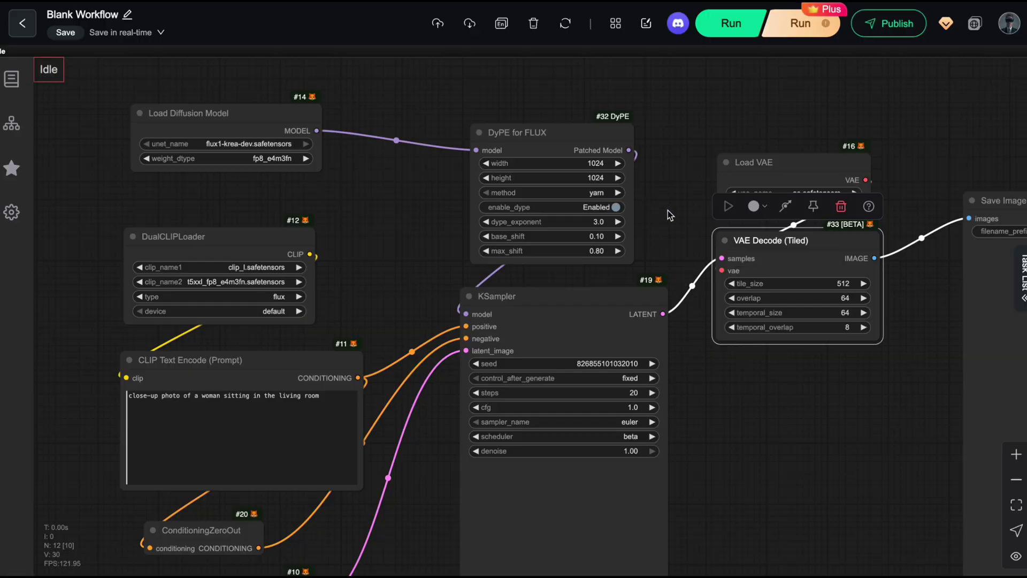
{"action": "left_click_drag", "start_coordinate": [667, 190], "coordinate": [695, 195]}
{"action": "left_click", "coordinate": [277, 123]}
{"action": "left_click_drag", "start_coordinate": [405, 195], "coordinate": [411, 258]}
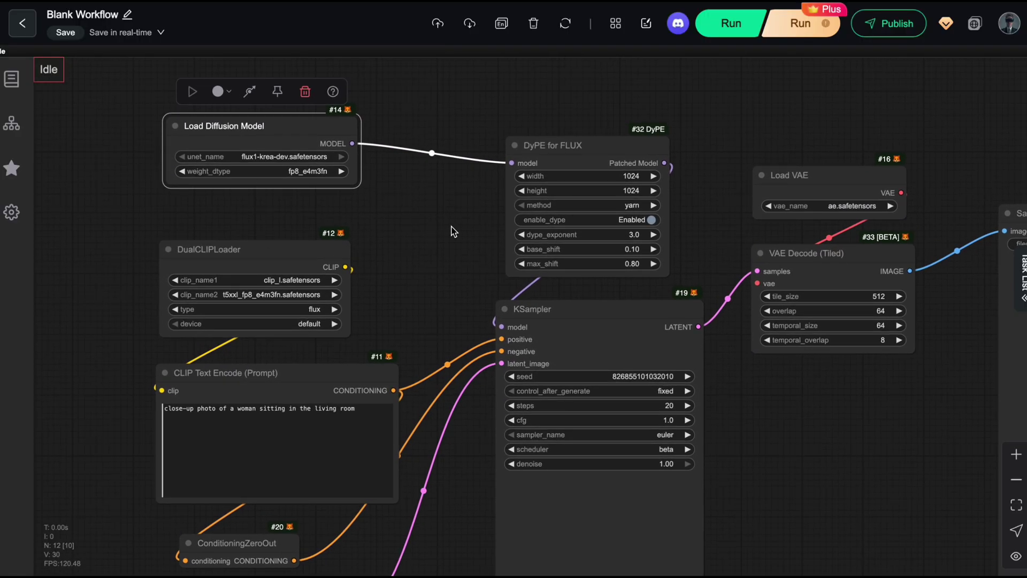
{"action": "left_click_drag", "start_coordinate": [451, 229], "coordinate": [470, 249]}
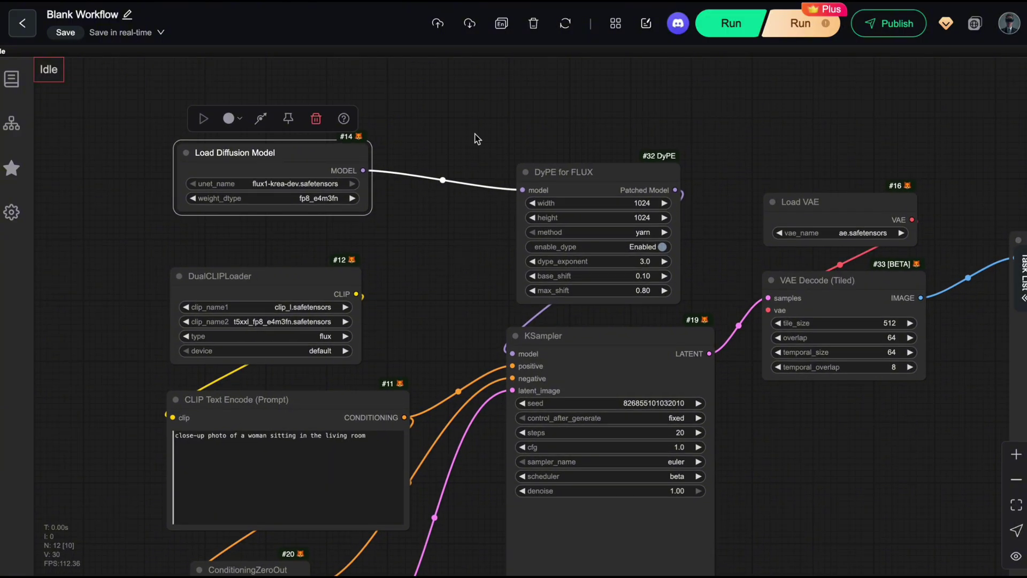
Step: Position the Unet Loader (GGUF) with flux1-krea-dev-Q4_K_S.gguf beside the model loader
{"action": "left_click_drag", "start_coordinate": [475, 135], "coordinate": [489, 239]}
{"action": "left_click_drag", "start_coordinate": [268, 119], "coordinate": [282, 168]}
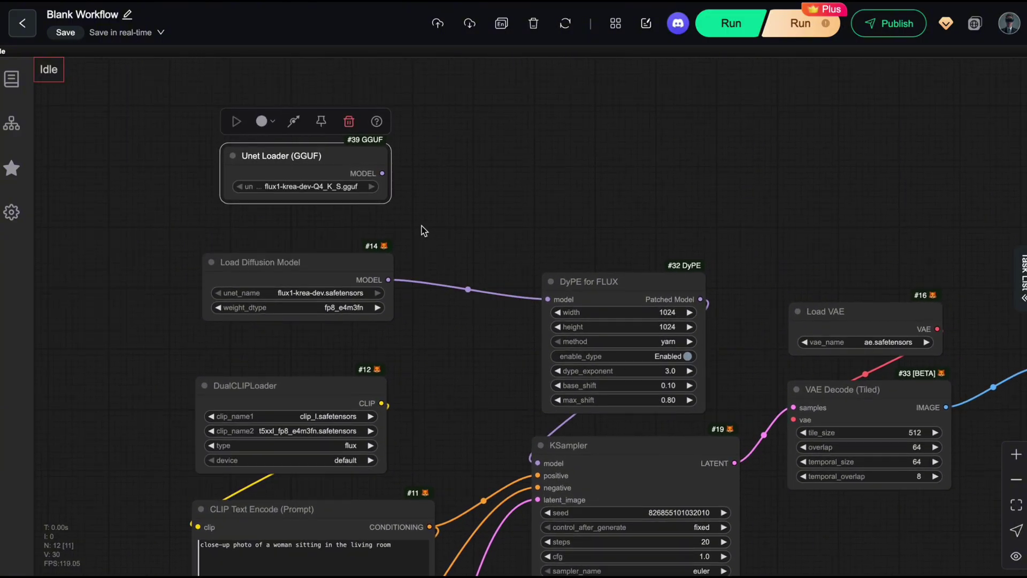
{"action": "scroll", "coordinate": [415, 221], "scroll_direction": "up", "scroll_amount": 3}
{"action": "left_click_drag", "start_coordinate": [423, 212], "coordinate": [382, 187]}
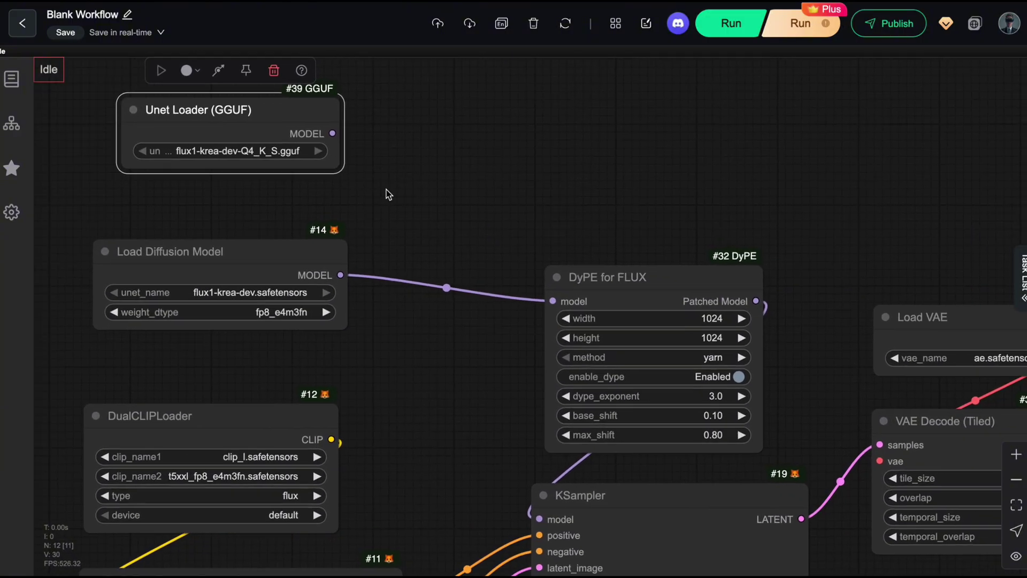
{"action": "left_click_drag", "start_coordinate": [316, 123], "coordinate": [287, 133]}
{"action": "left_click_drag", "start_coordinate": [365, 237], "coordinate": [357, 226]}
Step: Delete Load Diffusion Model and connect the GGUF MODEL output to DyPE for FLUX
{"action": "left_click", "coordinate": [292, 242]}
{"action": "key", "text": "Delete"}
{"action": "left_click_drag", "start_coordinate": [299, 136], "coordinate": [547, 292]}
{"action": "scroll", "coordinate": [452, 342], "scroll_direction": "down", "scroll_amount": 1}
{"action": "left_click_drag", "start_coordinate": [450, 346], "coordinate": [368, 236]}
{"action": "scroll", "coordinate": [419, 294], "scroll_direction": "down", "scroll_amount": 1}
Step: Place the LoraLoaderModelOnly node above DyPE for FLUX
{"action": "left_click_drag", "start_coordinate": [538, 496], "coordinate": [511, 428]}
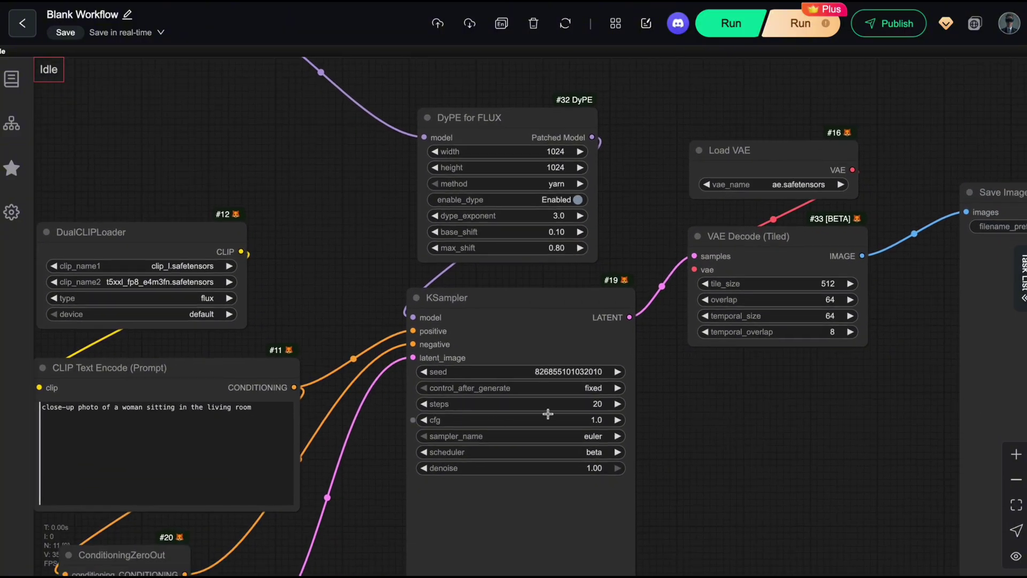
{"action": "scroll", "coordinate": [635, 405], "scroll_direction": "up", "scroll_amount": 10}
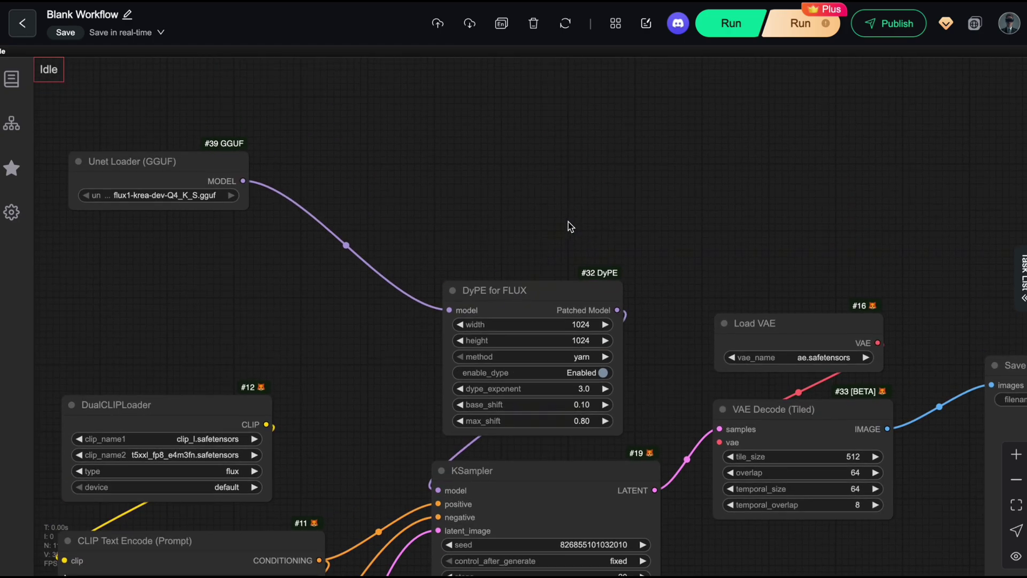
{"action": "scroll", "coordinate": [600, 278], "scroll_direction": "up", "scroll_amount": 3}
{"action": "left_click_drag", "start_coordinate": [580, 102], "coordinate": [621, 296]}
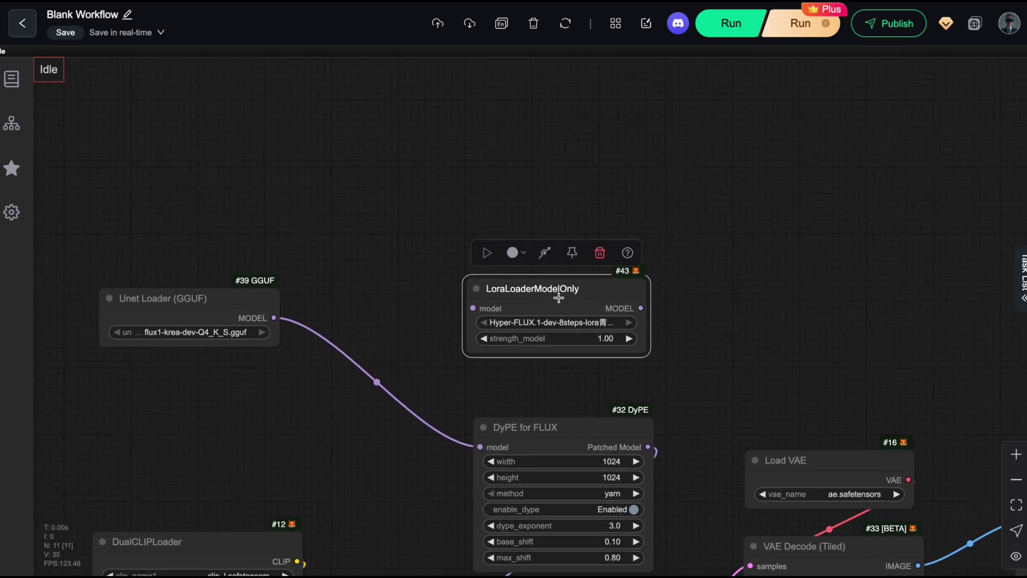
{"action": "scroll", "coordinate": [675, 135], "scroll_direction": "down", "scroll_amount": 9}
{"action": "scroll", "coordinate": [673, 177], "scroll_direction": "up", "scroll_amount": 3}
Step: Set the KSampler steps to 10
{"action": "scroll", "coordinate": [488, 183], "scroll_direction": "down", "scroll_amount": 2}
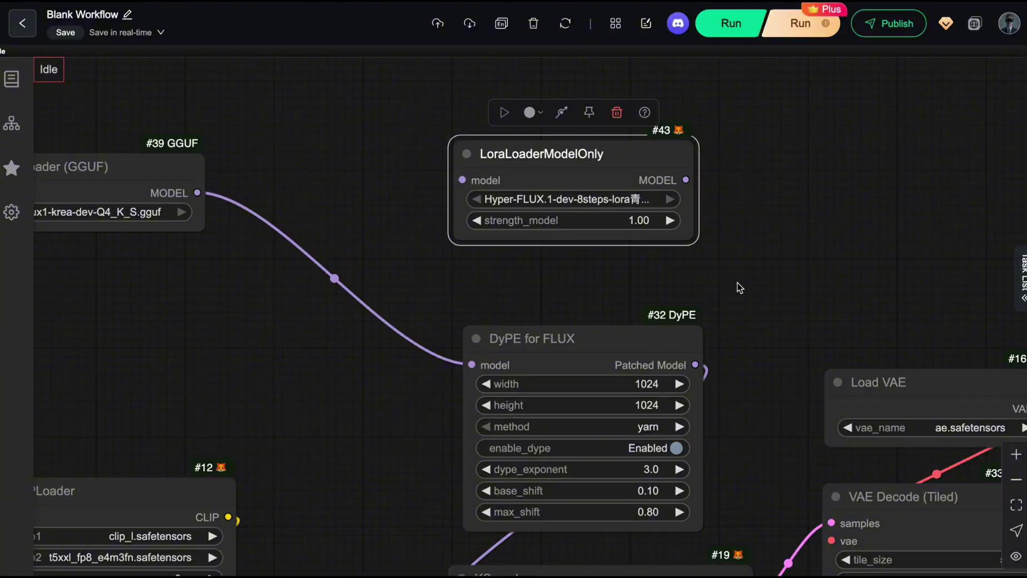
{"action": "scroll", "coordinate": [737, 283], "scroll_direction": "down", "scroll_amount": 2}
{"action": "scroll", "coordinate": [707, 214], "scroll_direction": "down", "scroll_amount": 2}
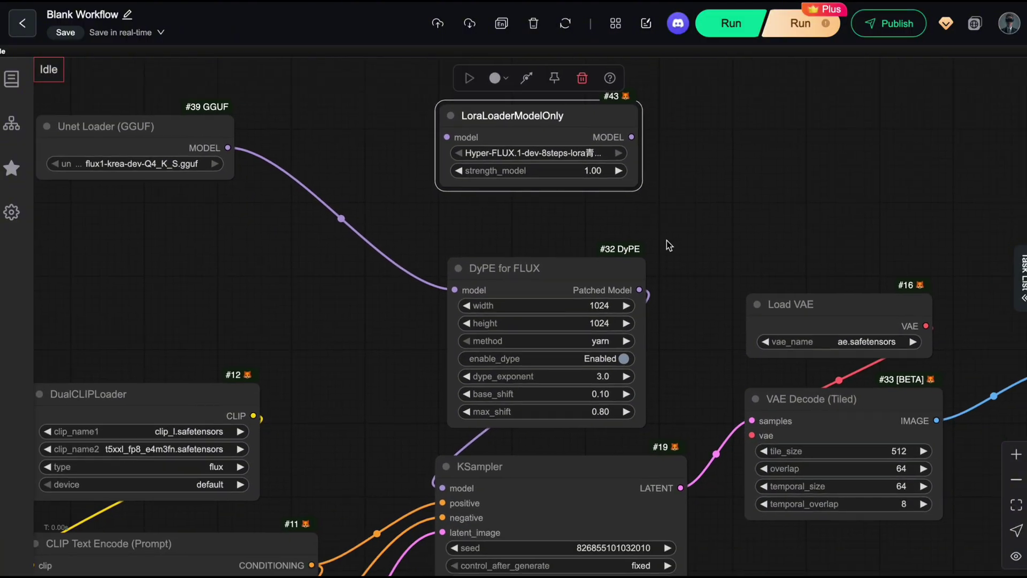
{"action": "scroll", "coordinate": [697, 391], "scroll_direction": "down", "scroll_amount": 3}
{"action": "left_click", "coordinate": [657, 416]}
{"action": "type", "text": "10"}
{"action": "key", "text": "Return"}
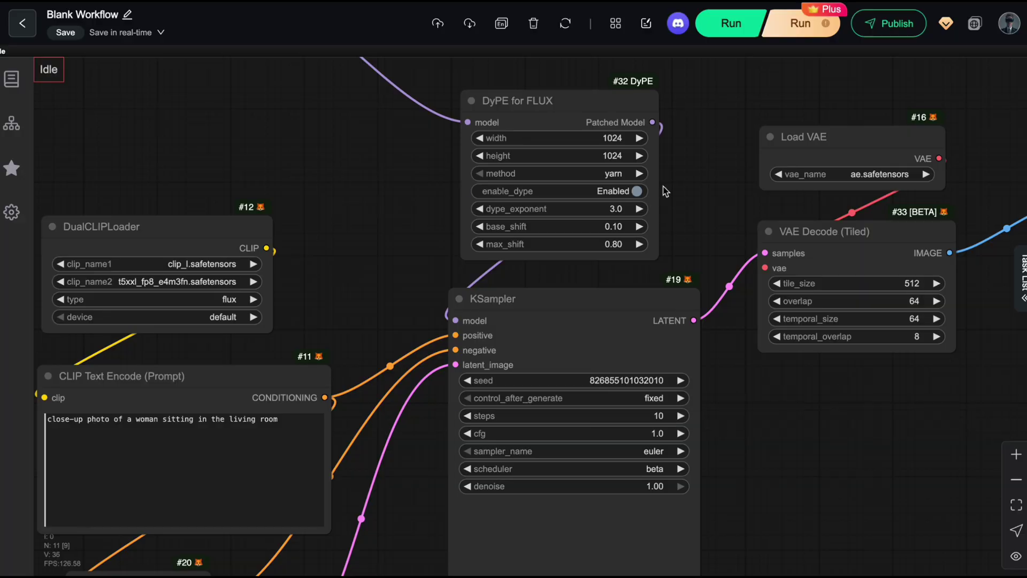
Step: Wire Unet Loader (GGUF) into the Hyper-FLUX LoRA and the LoRA into DyPE for FLUX
{"action": "scroll", "coordinate": [698, 245], "scroll_direction": "up", "scroll_amount": 1}
{"action": "scroll", "coordinate": [710, 242], "scroll_direction": "up", "scroll_amount": 1}
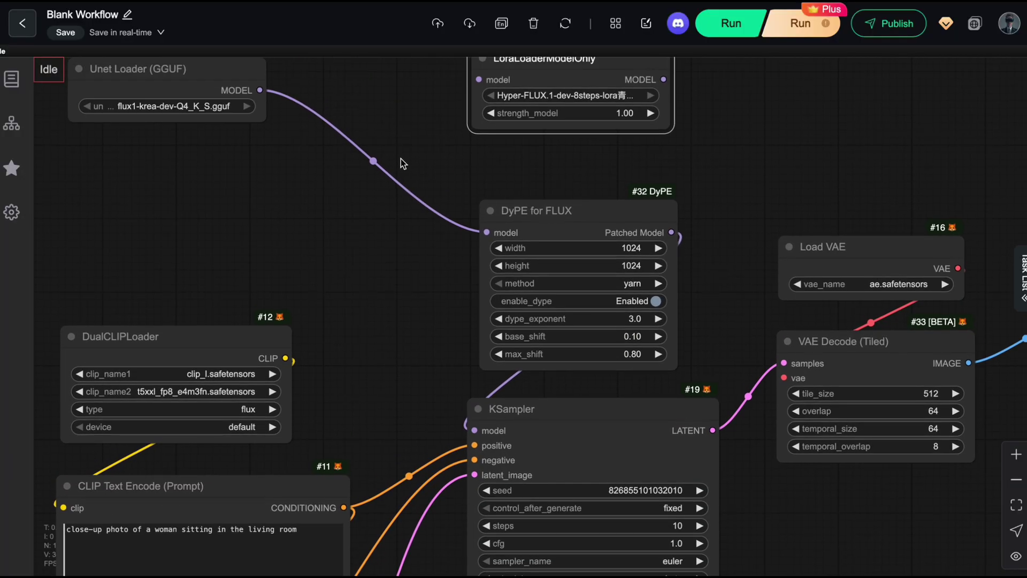
{"action": "left_click_drag", "start_coordinate": [269, 95], "coordinate": [479, 80]}
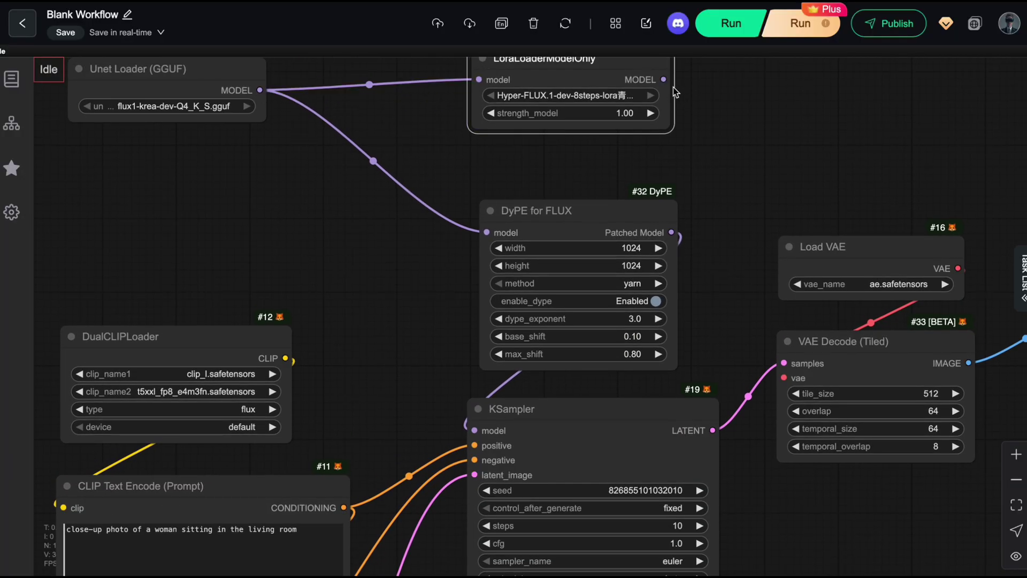
{"action": "left_click_drag", "start_coordinate": [663, 80], "coordinate": [604, 211]}
{"action": "left_click_drag", "start_coordinate": [787, 183], "coordinate": [699, 210]}
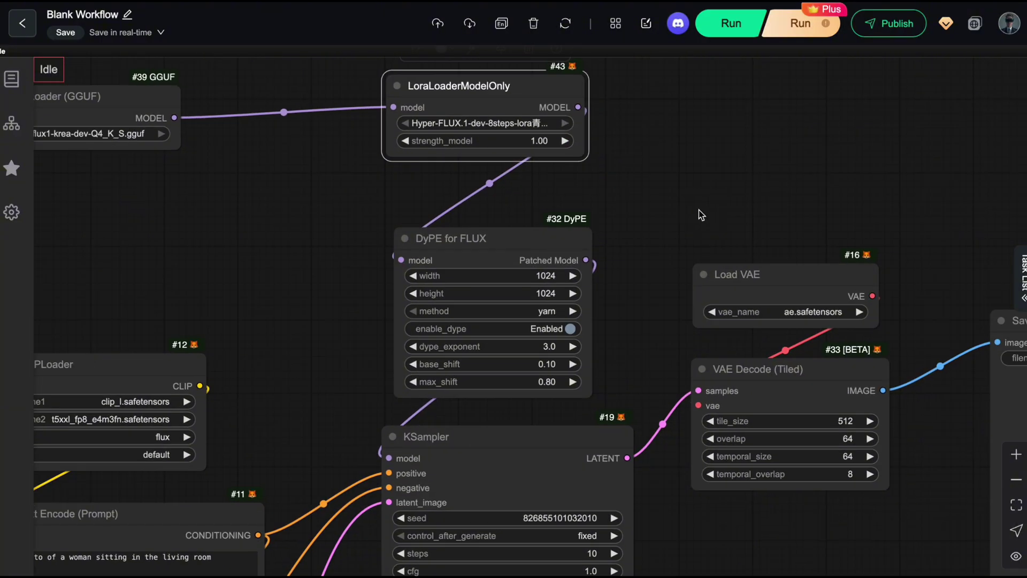
Step: Add Patch Sage Attention KJ and Model Patch Torch Settings nodes in empty canvas space
{"action": "scroll", "coordinate": [633, 193], "scroll_direction": "down", "scroll_amount": 2}
{"action": "left_click_drag", "start_coordinate": [633, 193], "coordinate": [537, 161]}
{"action": "double_click", "coordinate": [532, 147]}
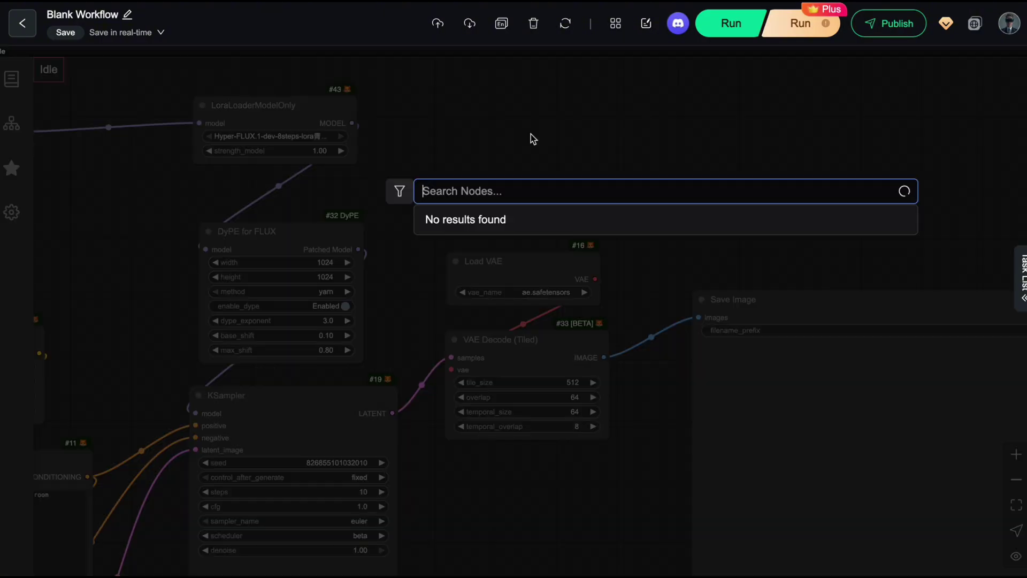
{"action": "type", "text": "sage att"}
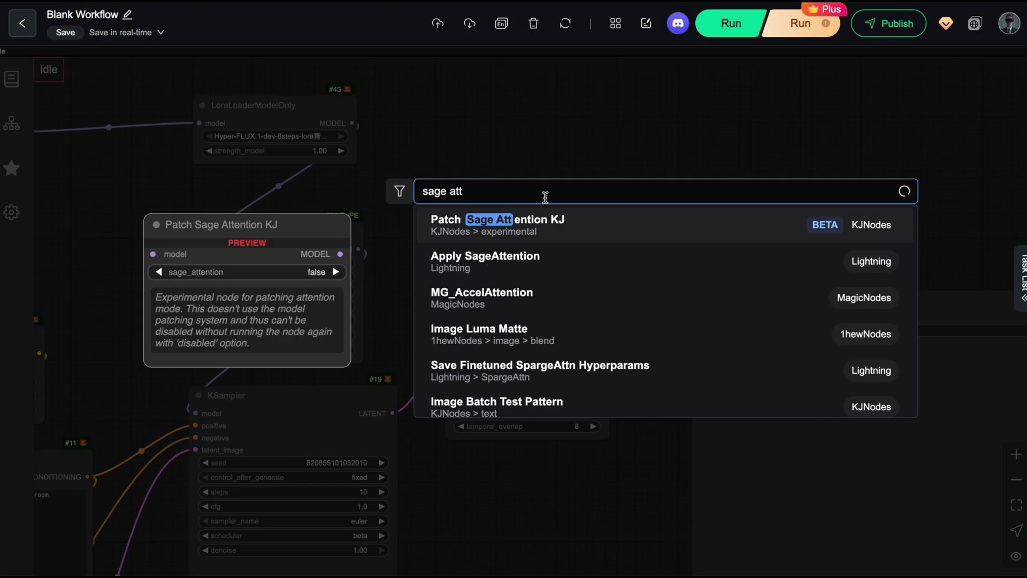
{"action": "key", "text": "Return"}
{"action": "left_click_drag", "start_coordinate": [622, 113], "coordinate": [551, 111]}
{"action": "double_click", "coordinate": [718, 154]}
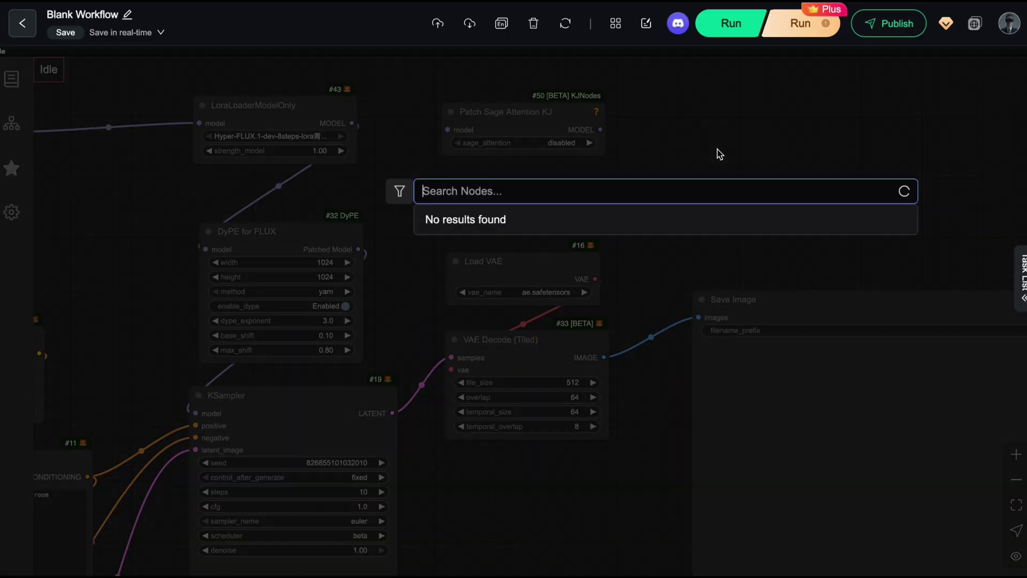
{"action": "type", "text": "torch patch"}
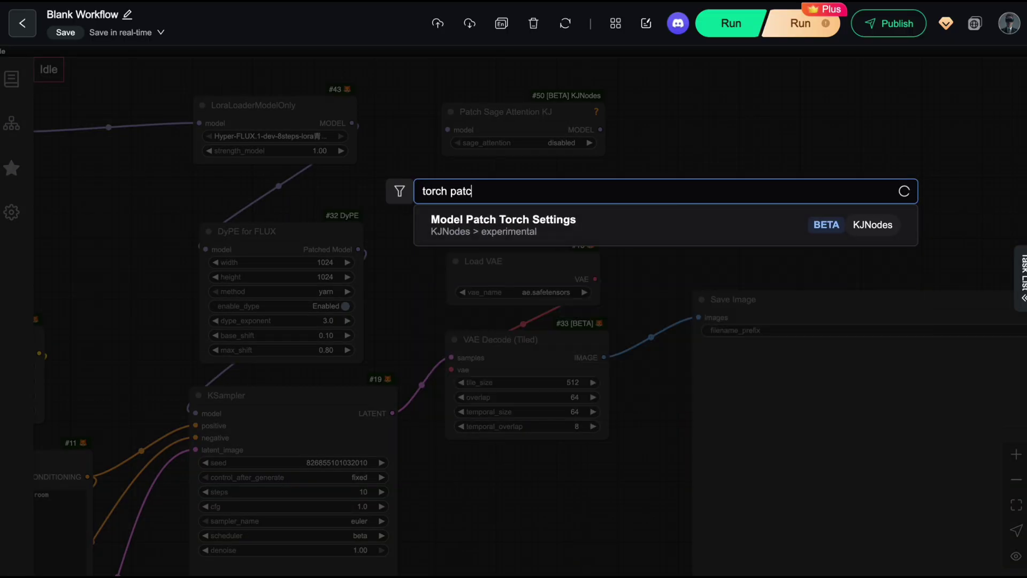
{"action": "left_click", "coordinate": [596, 227]}
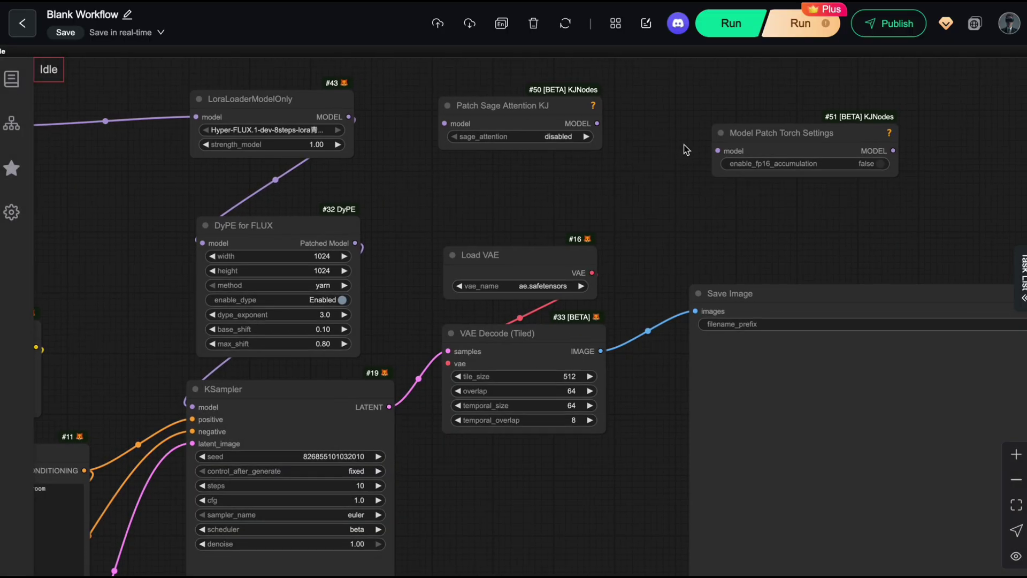
Step: Wire LoRA output through Patch Sage Attention and Model Patch Torch Settings into DyPE for FLUX
{"action": "scroll", "coordinate": [433, 163], "scroll_direction": "left", "scroll_amount": 1}
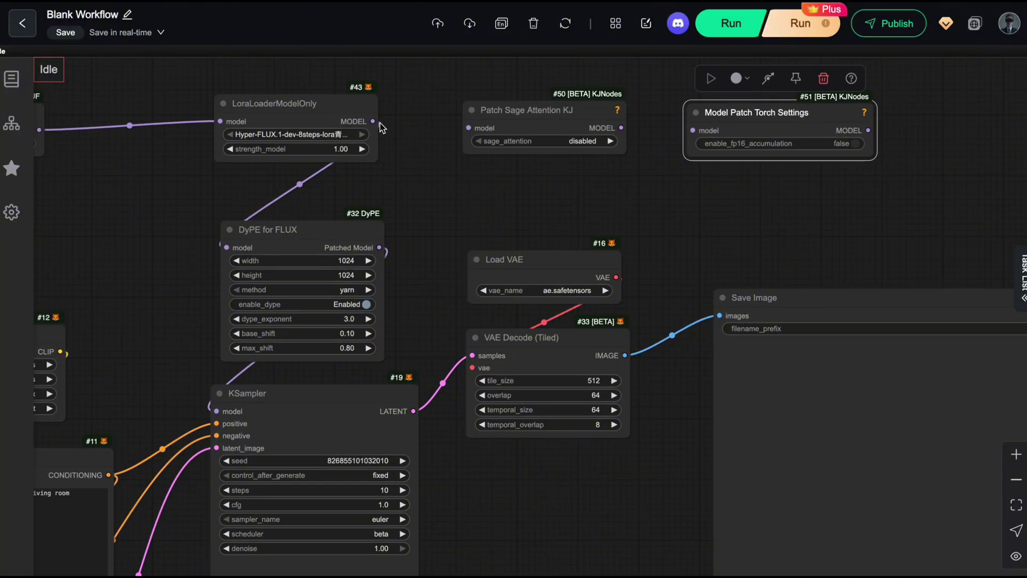
{"action": "left_click_drag", "start_coordinate": [375, 122], "coordinate": [469, 128]}
{"action": "left_click_drag", "start_coordinate": [621, 128], "coordinate": [693, 130]}
{"action": "left_click_drag", "start_coordinate": [867, 130], "coordinate": [227, 247]}
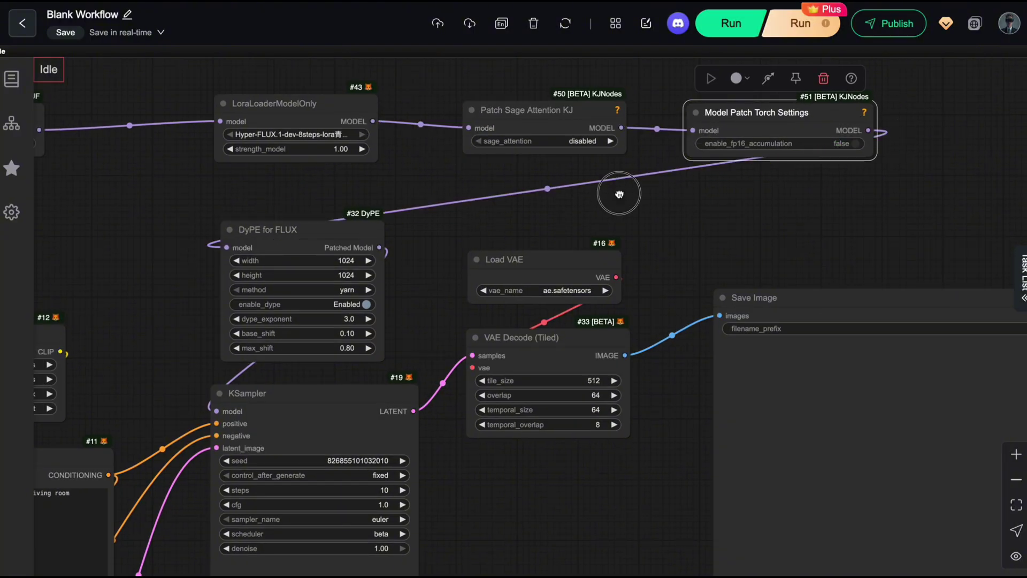
Step: Turn on fp16 accumulation and set sage_attention to auto
{"action": "scroll", "coordinate": [619, 193], "scroll_direction": "right", "scroll_amount": 1}
{"action": "left_click", "coordinate": [826, 143]}
{"action": "scroll", "coordinate": [773, 217], "scroll_direction": "up", "scroll_amount": 2}
{"action": "left_click", "coordinate": [511, 131]}
{"action": "left_click", "coordinate": [516, 152]}
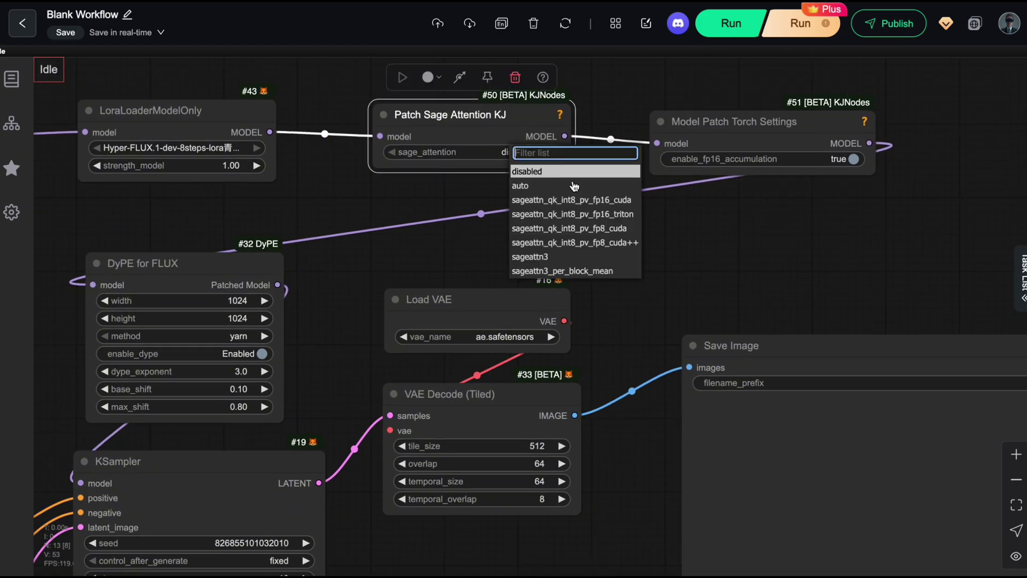
{"action": "left_click", "coordinate": [537, 171]}
{"action": "left_click", "coordinate": [532, 152]}
{"action": "left_click", "coordinate": [527, 186]}
Step: View the whole workflow and shift the GGUF Unet Loader right and down
{"action": "scroll", "coordinate": [618, 256], "scroll_direction": "down", "scroll_amount": 3}
{"action": "left_click_drag", "start_coordinate": [651, 215], "coordinate": [775, 224]}
{"action": "left_click_drag", "start_coordinate": [182, 109], "coordinate": [218, 118]}
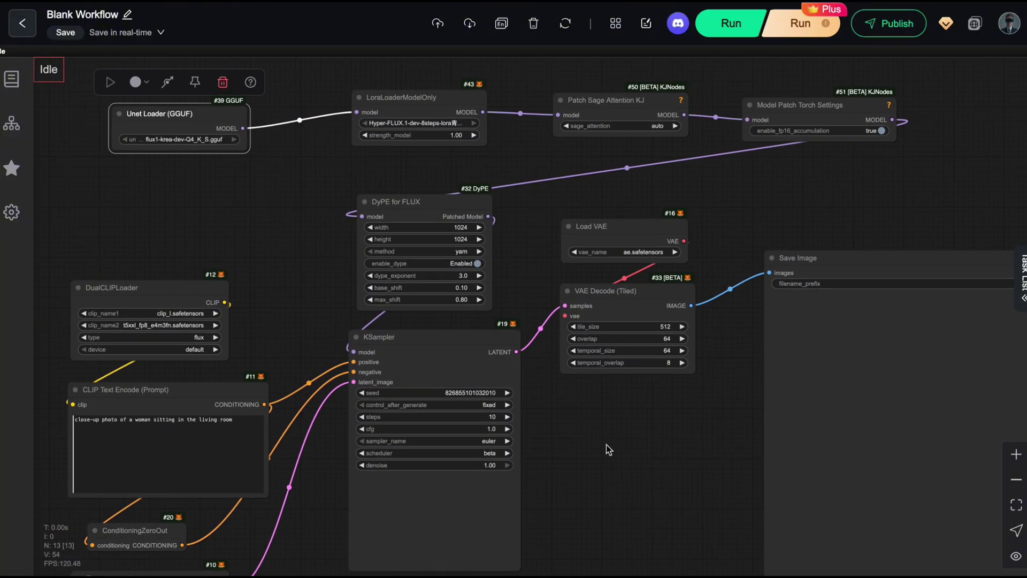
Step: Run the optimized workflow to generate the 3072×3072 sofa image, watching the sampler and preview
{"action": "left_click", "coordinate": [732, 23]}
{"action": "left_click_drag", "start_coordinate": [795, 190], "coordinate": [698, 191]}
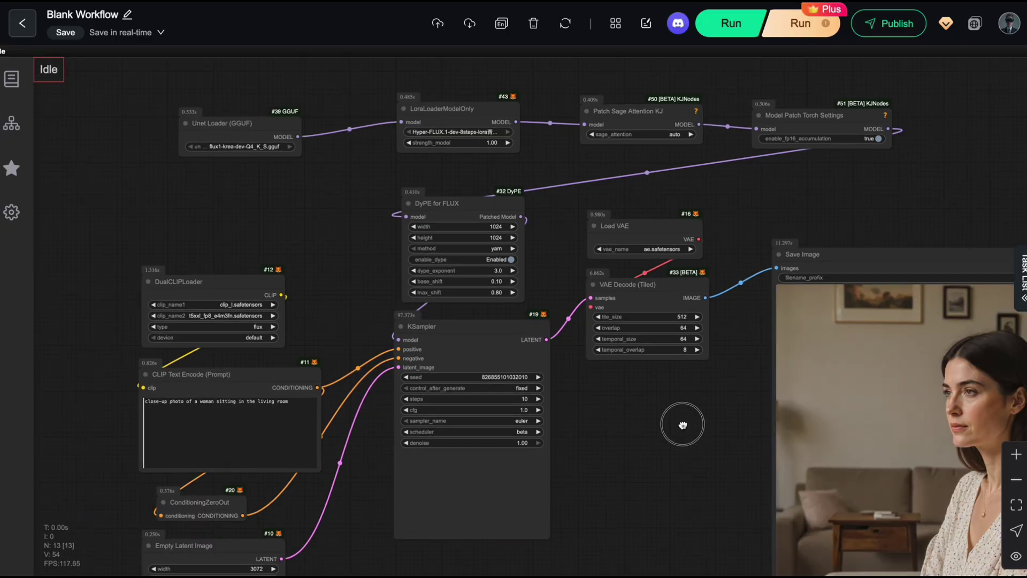
{"action": "scroll", "coordinate": [677, 424], "scroll_direction": "up", "scroll_amount": 5}
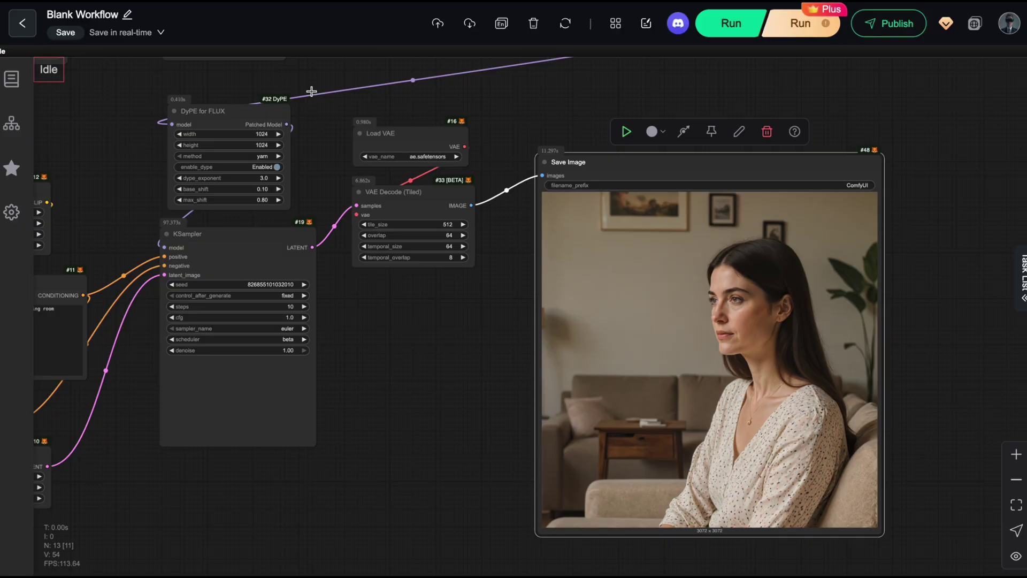
Step: Pan and zoom around the canvas to inspect the generated 3072×3072 sofa image
{"action": "scroll", "coordinate": [381, 179], "scroll_direction": "left", "scroll_amount": 3}
{"action": "left_click_drag", "start_coordinate": [445, 362], "coordinate": [391, 257]}
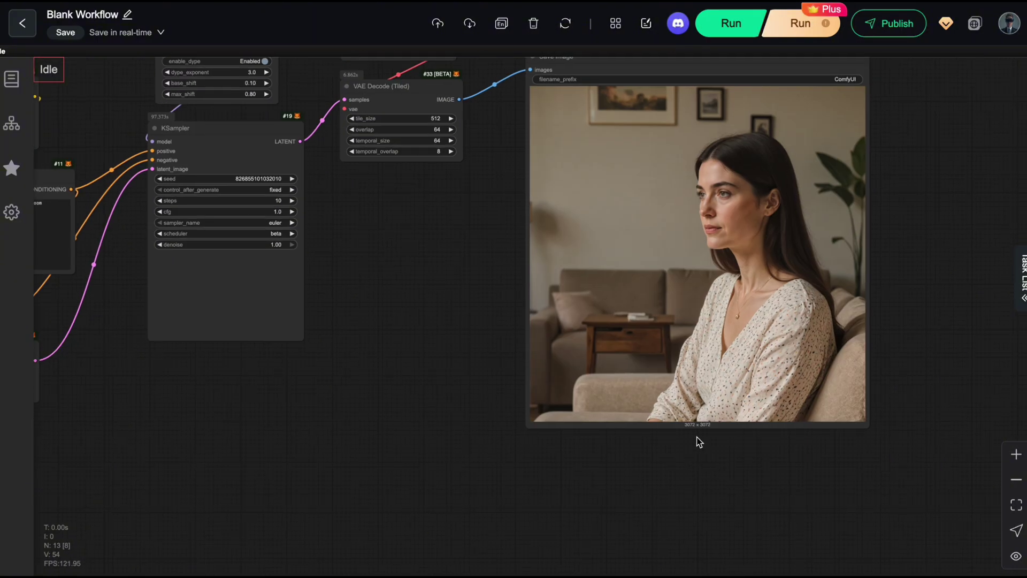
{"action": "scroll", "coordinate": [695, 438], "scroll_direction": "up", "scroll_amount": 5}
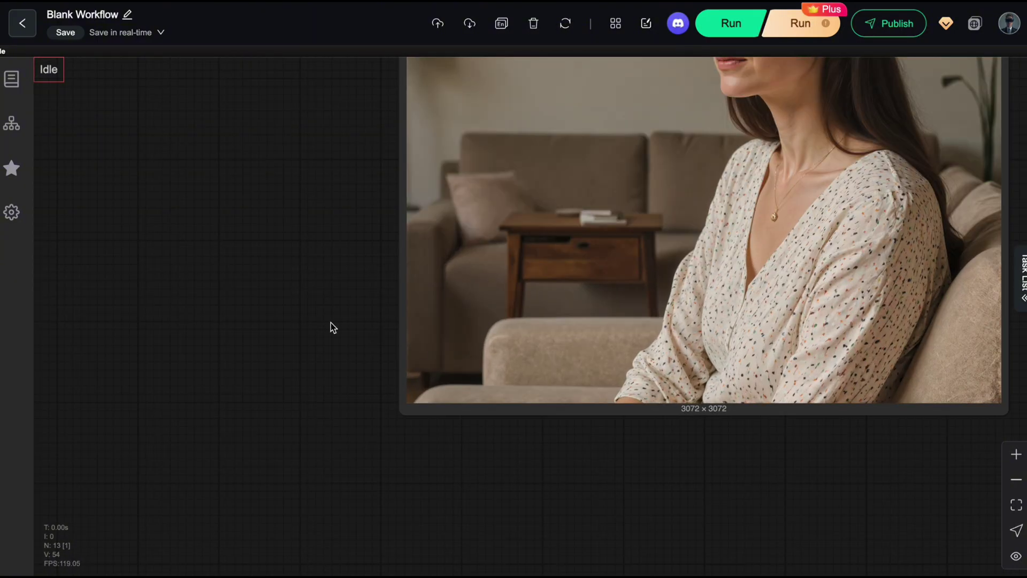
{"action": "scroll", "coordinate": [397, 383], "scroll_direction": "down", "scroll_amount": 5}
{"action": "scroll", "coordinate": [549, 420], "scroll_direction": "down", "scroll_amount": 4}
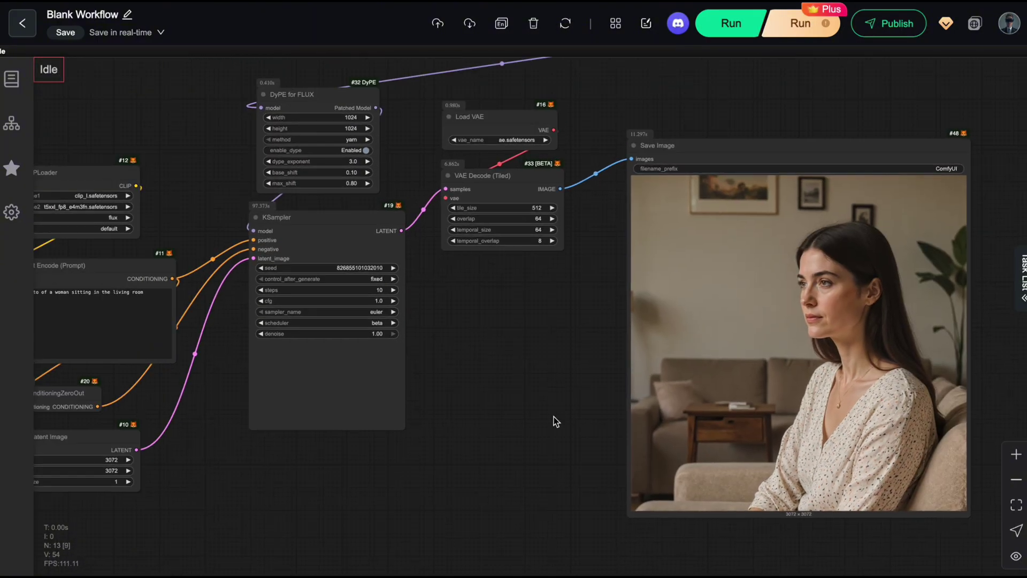
{"action": "left_click_drag", "start_coordinate": [484, 392], "coordinate": [635, 426]}
{"action": "left_click_drag", "start_coordinate": [588, 345], "coordinate": [532, 351]}
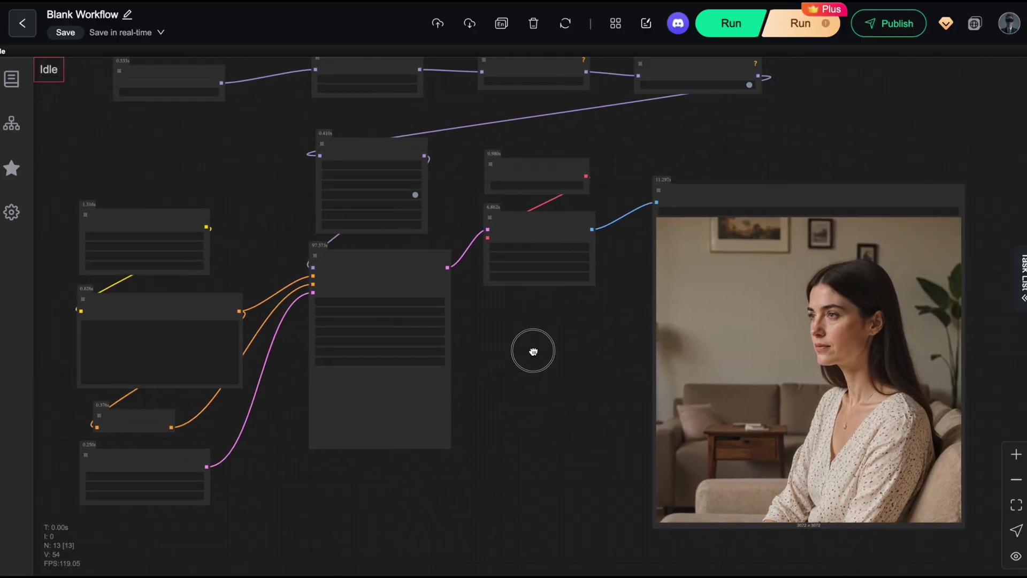